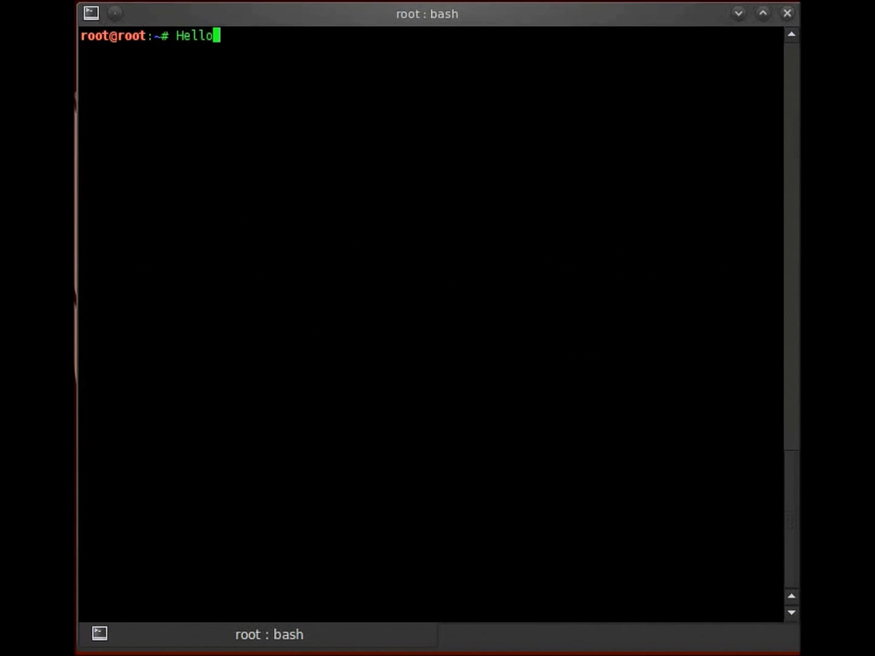
type("all :)")
Step: Post greeting, introduction and download-link notes, clearing the screen after each
key("Return")
type("clear")
key("Return")
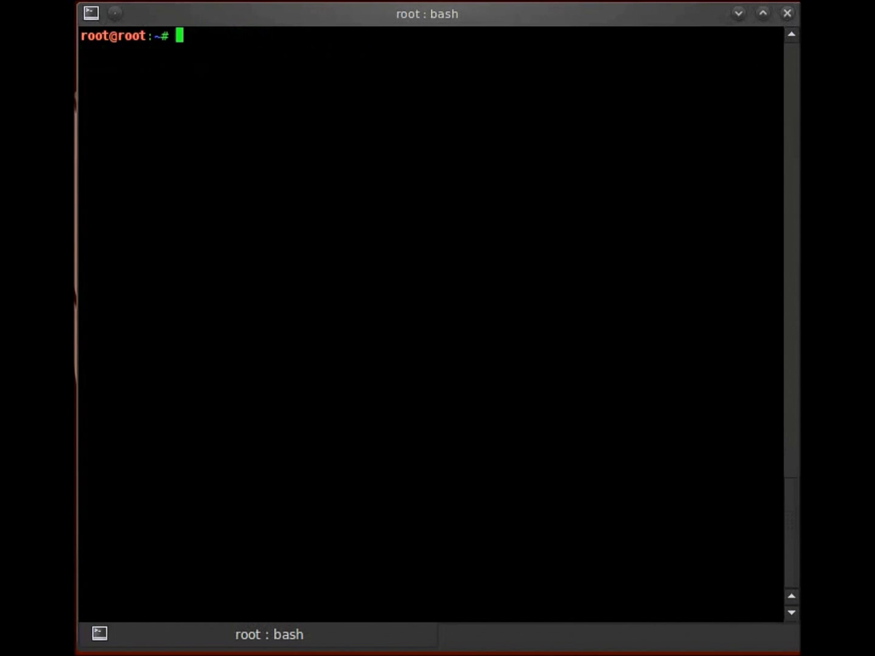
type("Today a quick ")
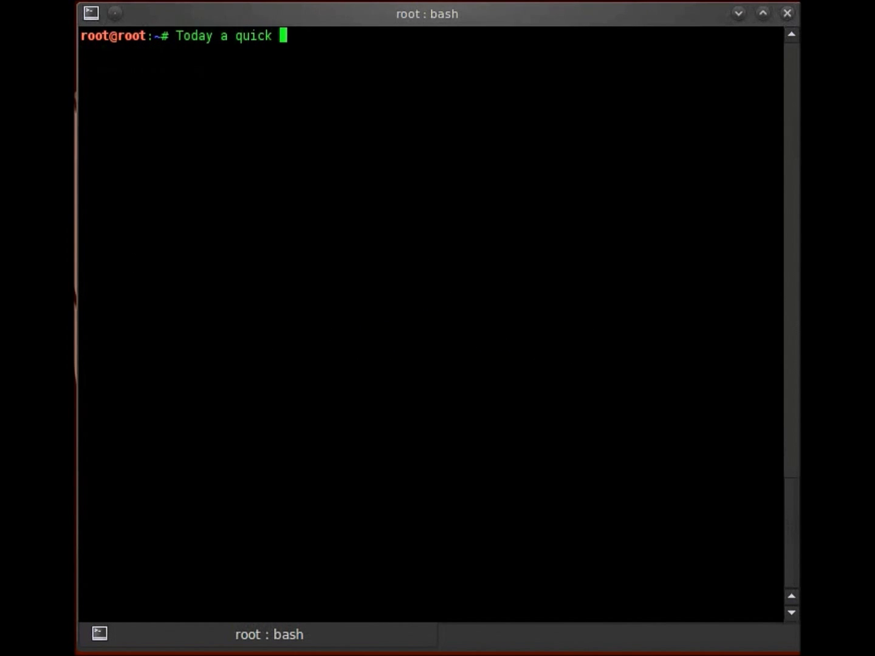
type("demonstration on ")
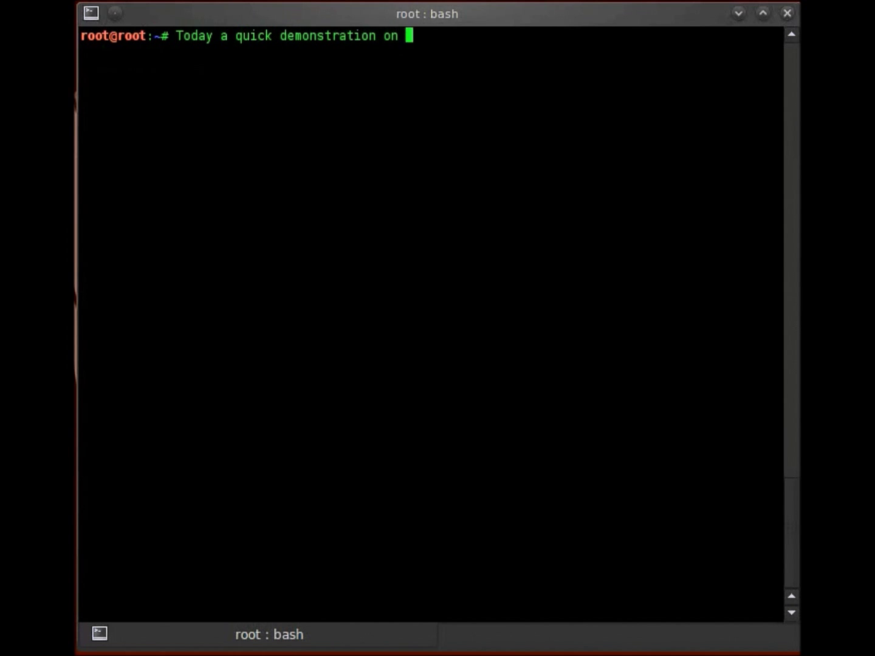
type("how to install and confi")
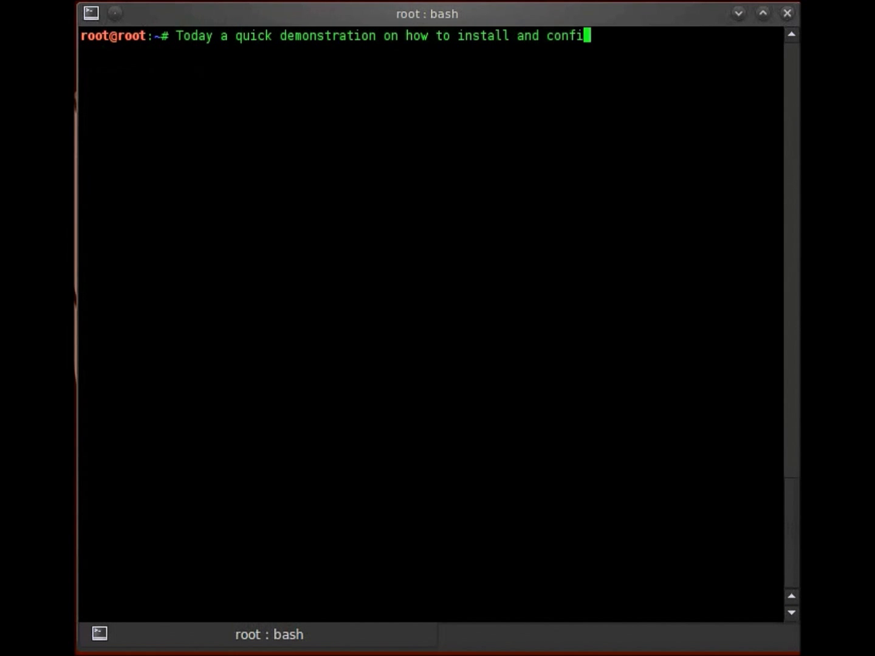
type("gure procx")
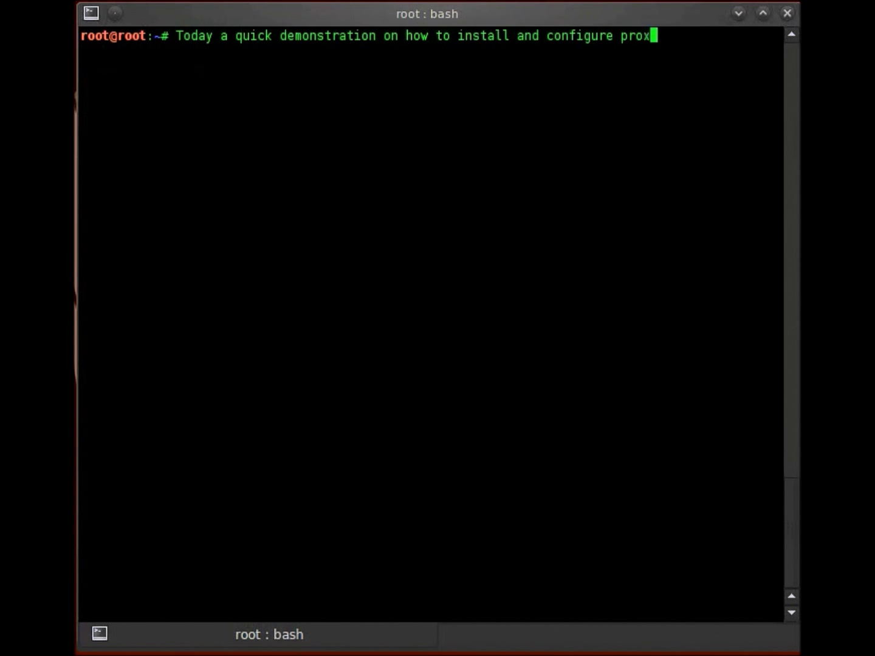
type("ychains.")
key("Return")
type("clear")
key("Return")
type("T")
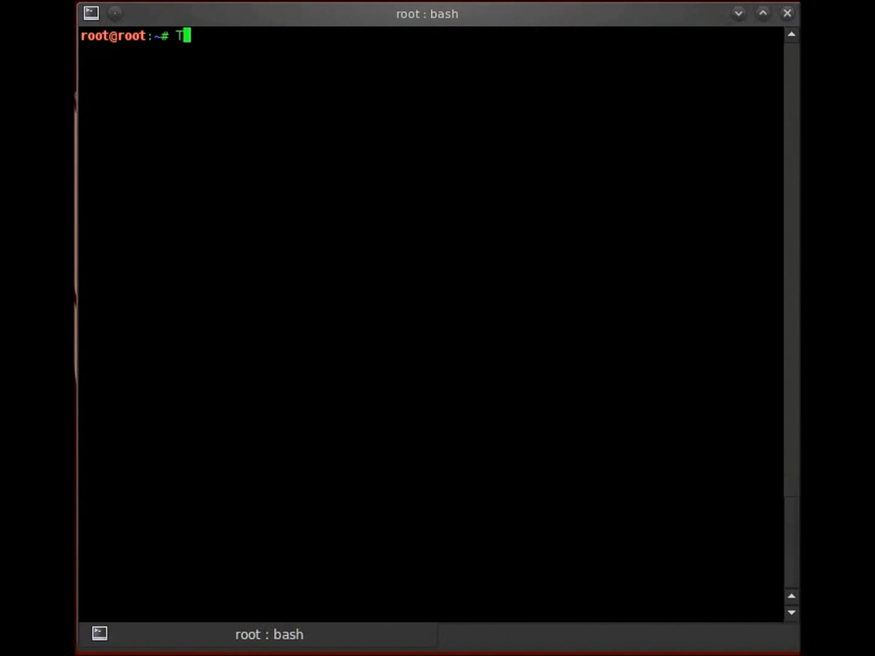
type("he download link ")
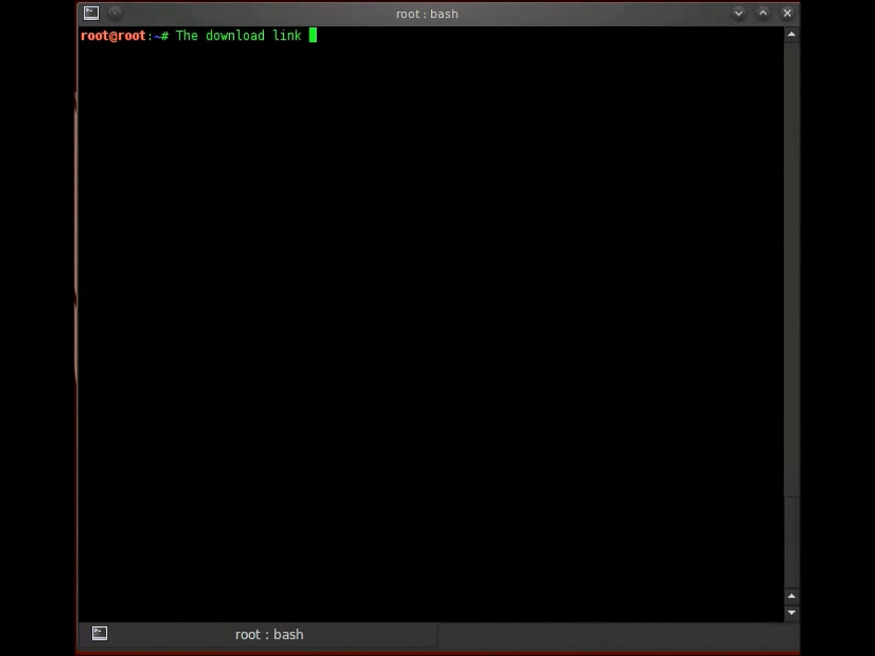
type("can be found in the vi")
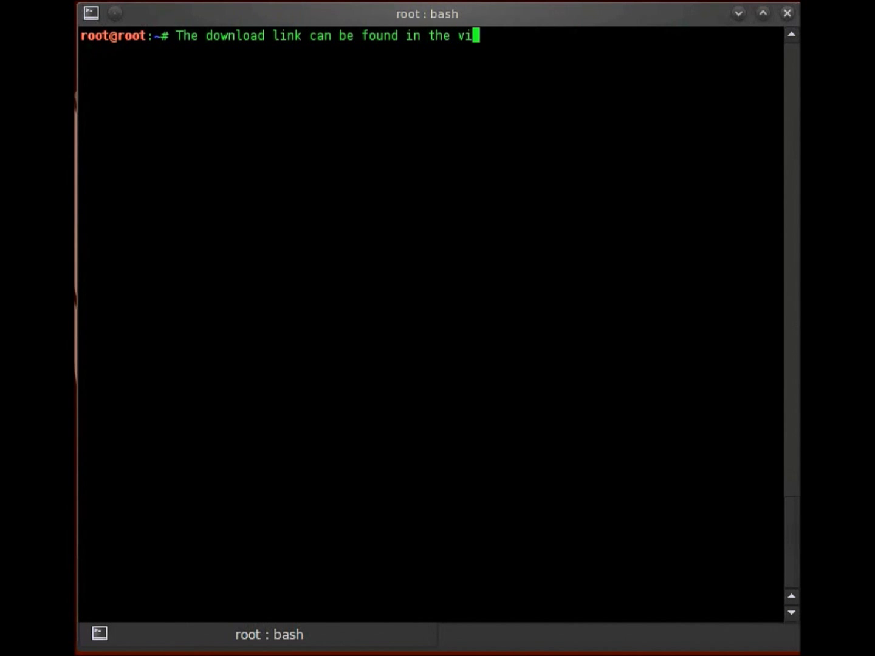
type("deo descrit")
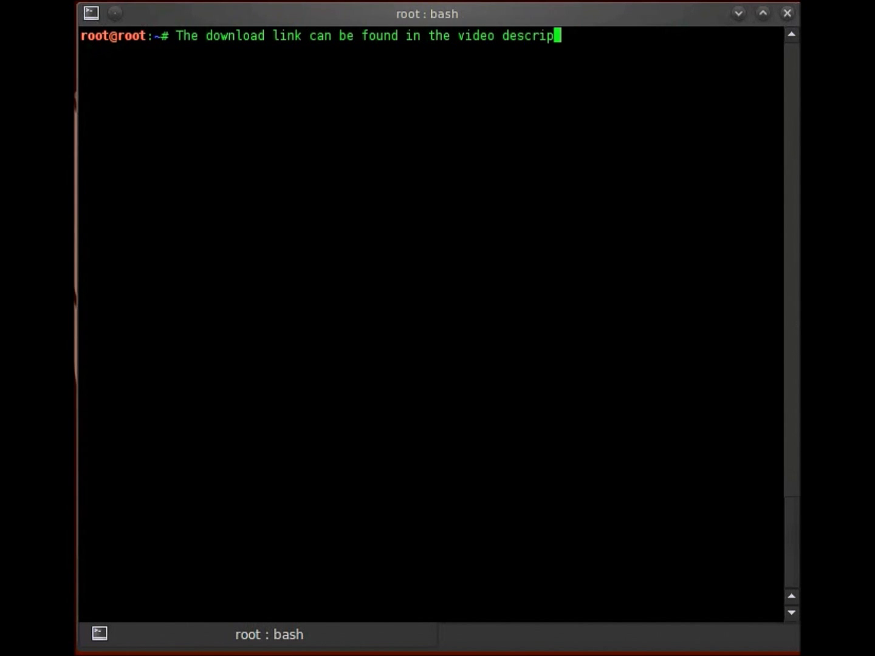
type("tion below")
key("Return")
type("clear")
key("Return")
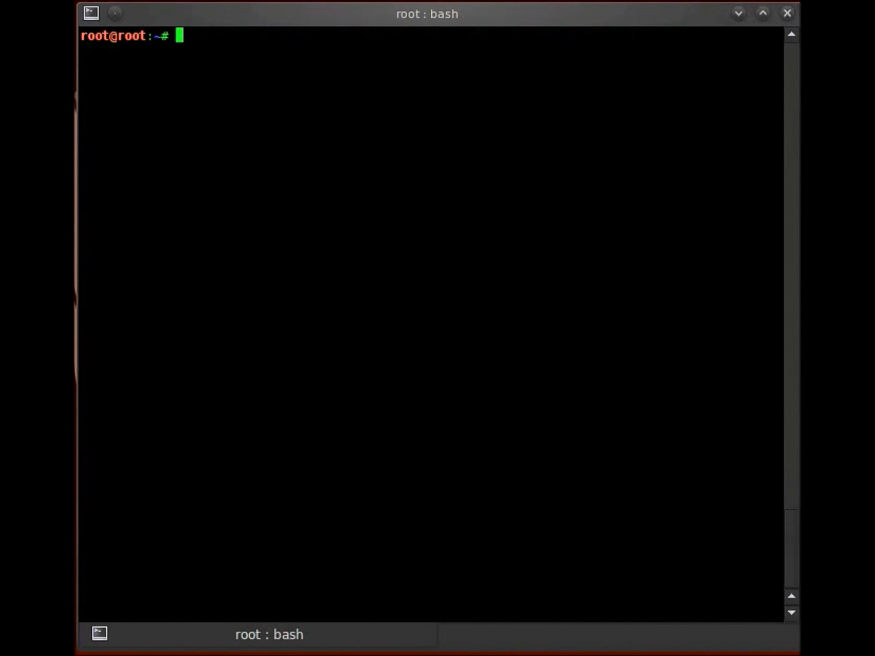
type("I have")
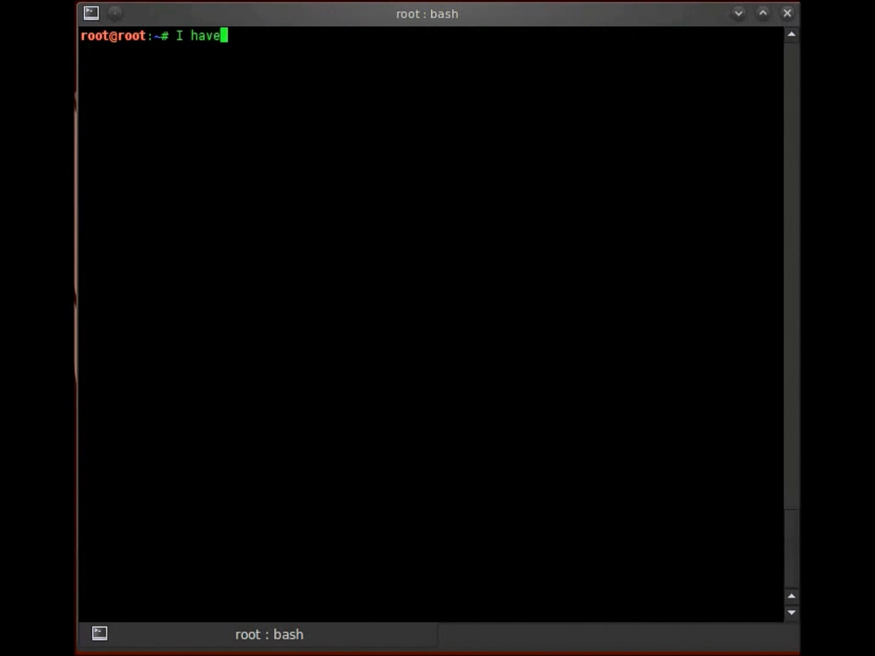
type(" already downloade")
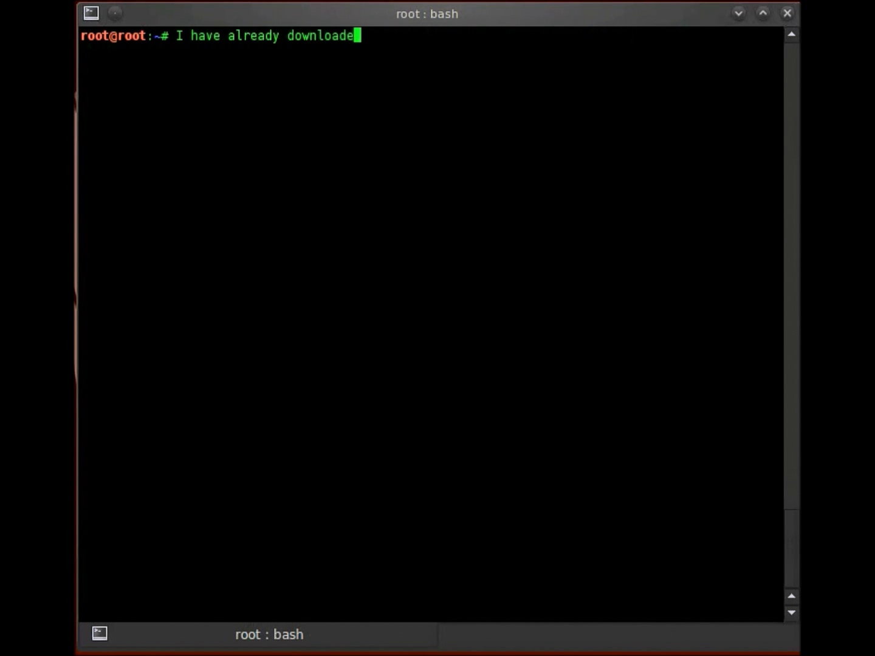
type("d it and placed it")
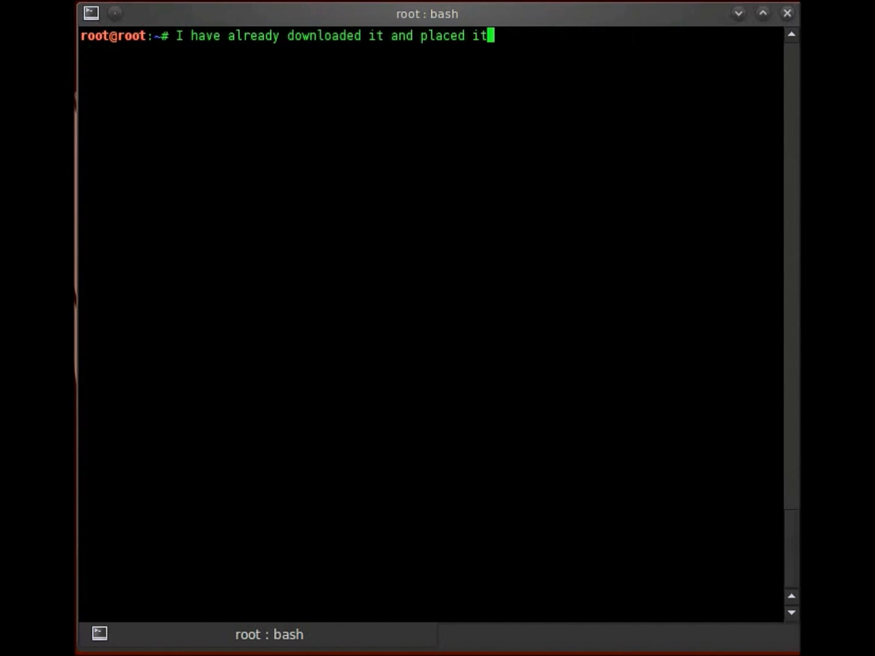
type(" in my root fo")
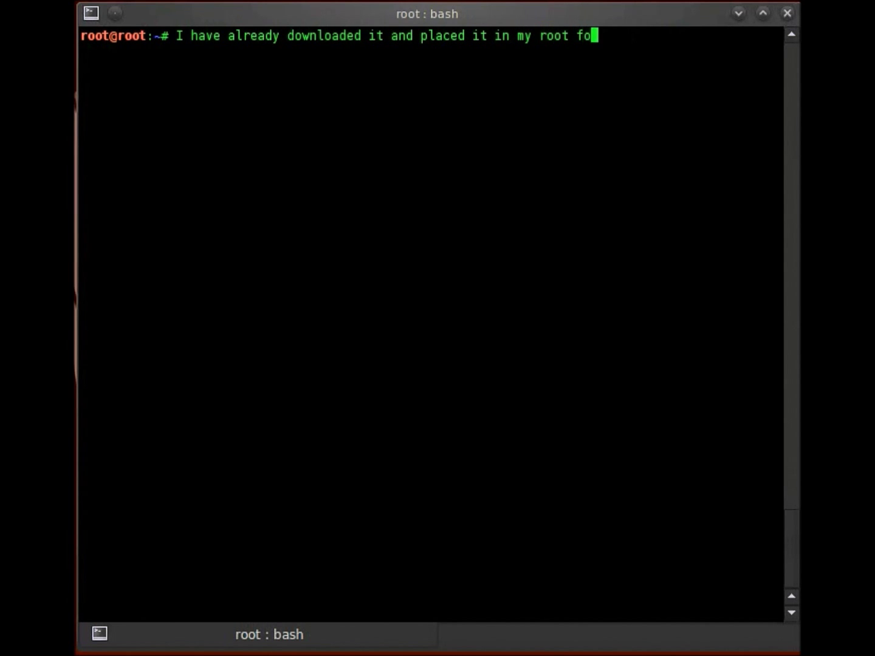
Step: Note where the archive is, extract proxychains-3.1.tar.gz and enter the proxychains-3.1 folder
type("der, you can place it ")
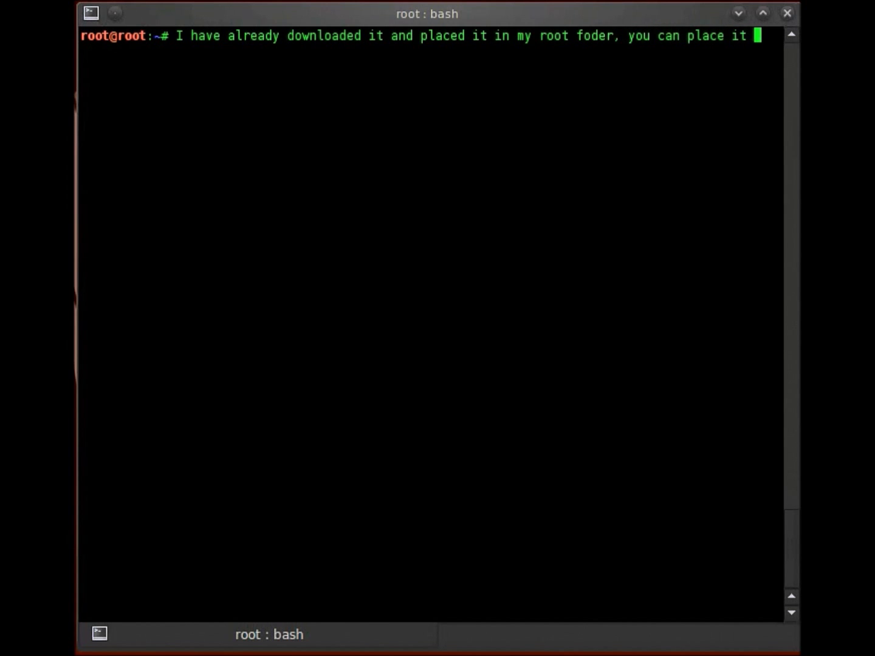
type("wherever you wan")
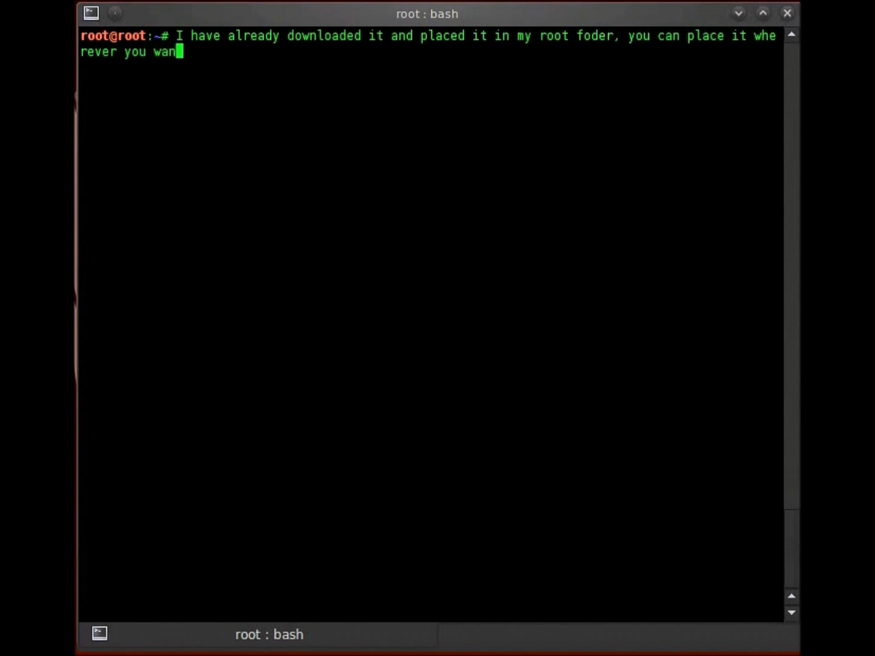
type("t")
key("Return")
type("clear")
key("Return")
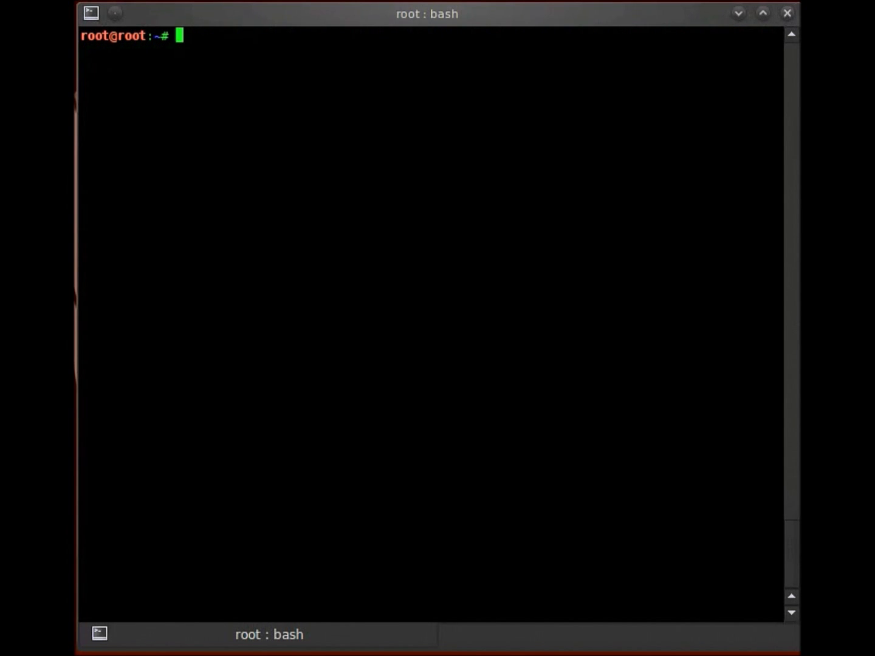
type("tar -")
type("zxvf ")
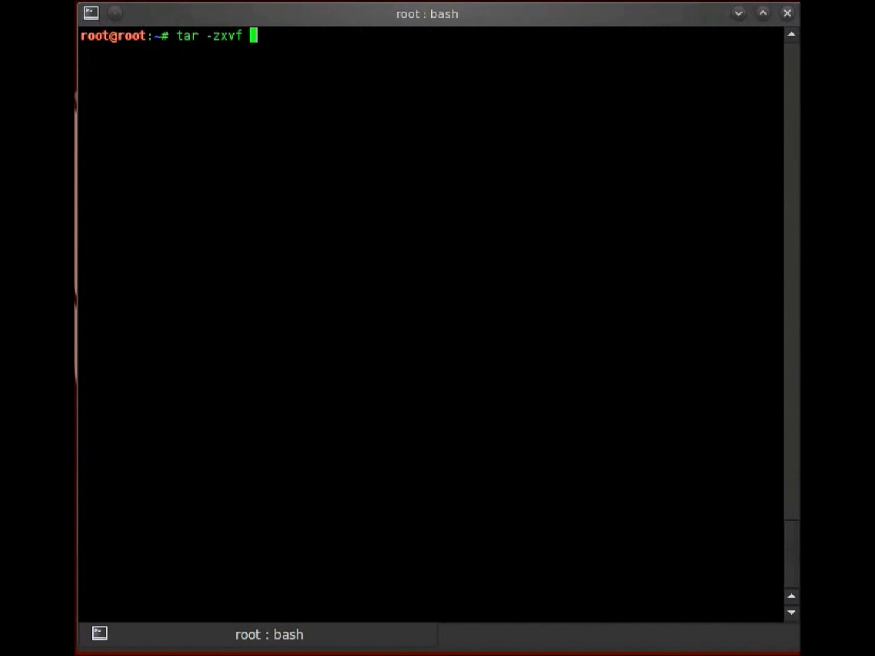
type("proxyc")
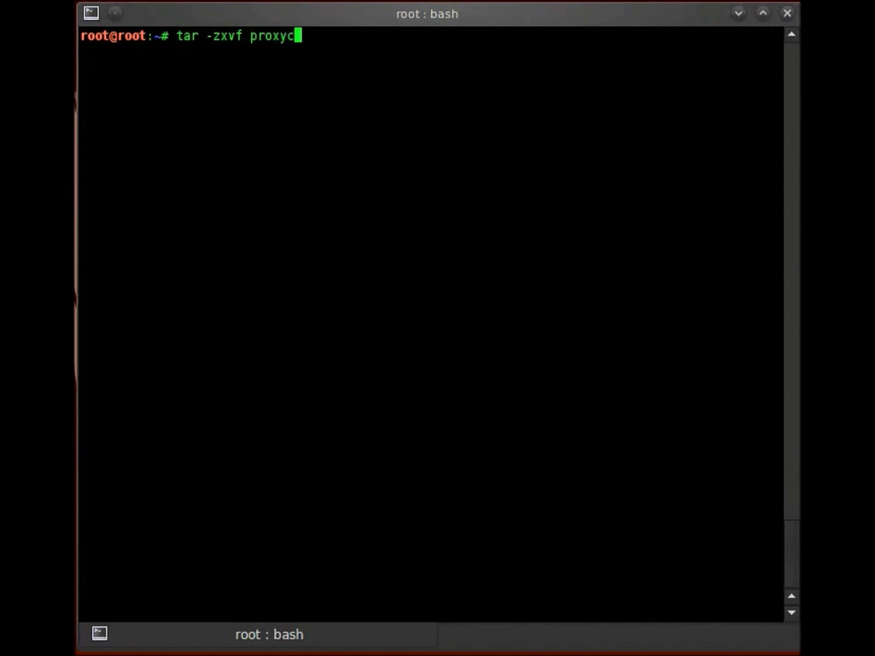
type("hains")
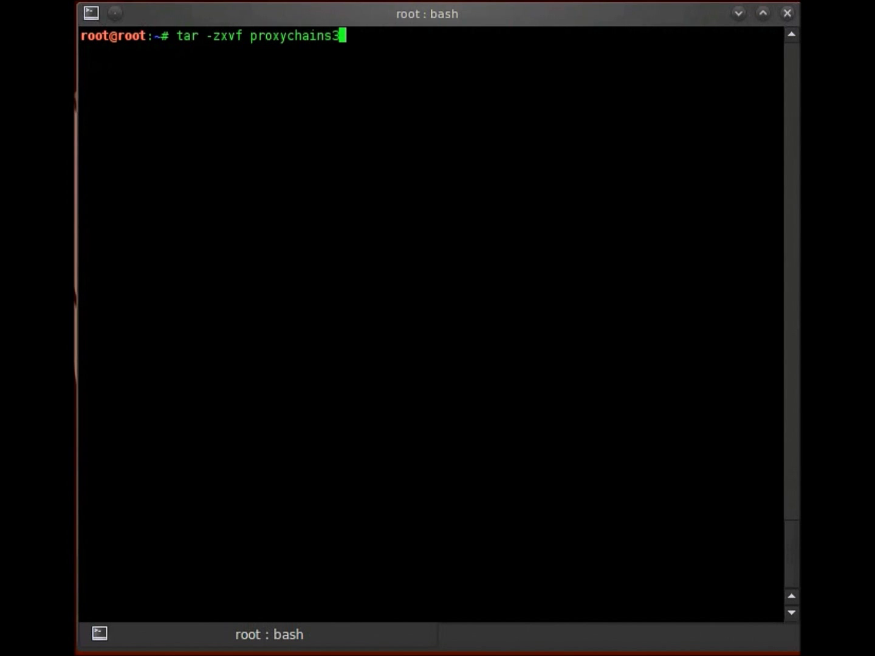
type("-3.1.")
type("tar")
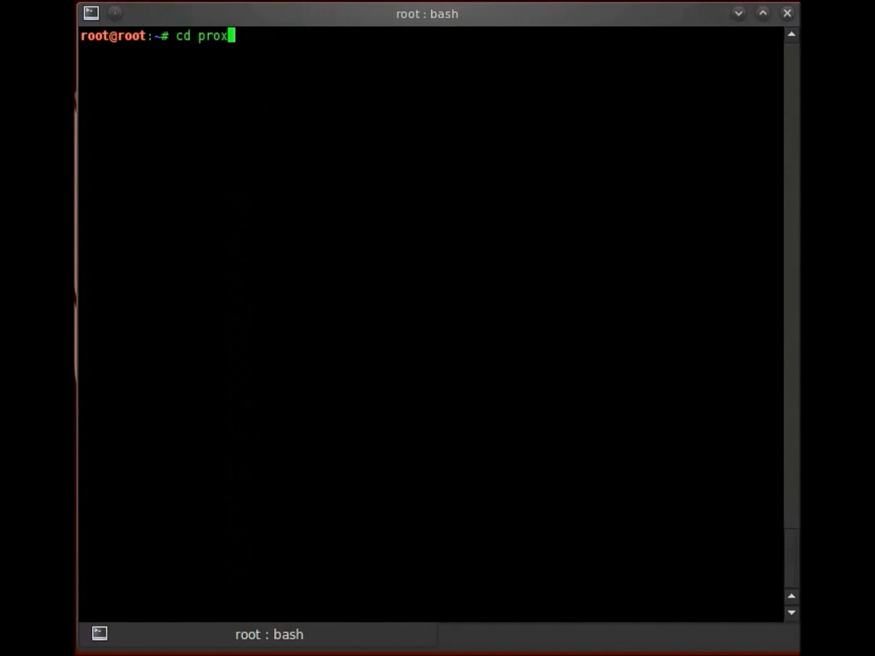
type("ychains")
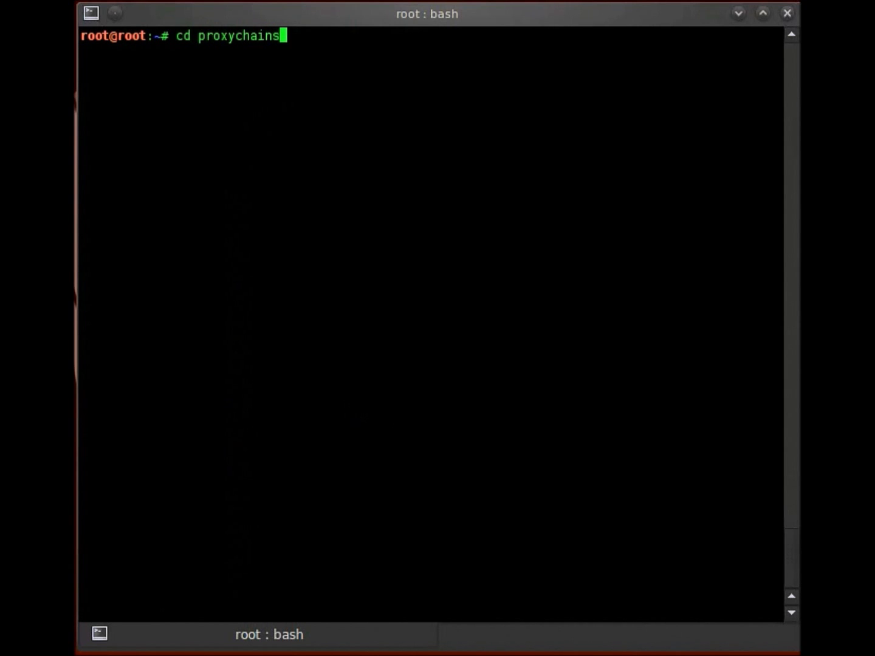
type("-3.1")
key("Return")
type("./c")
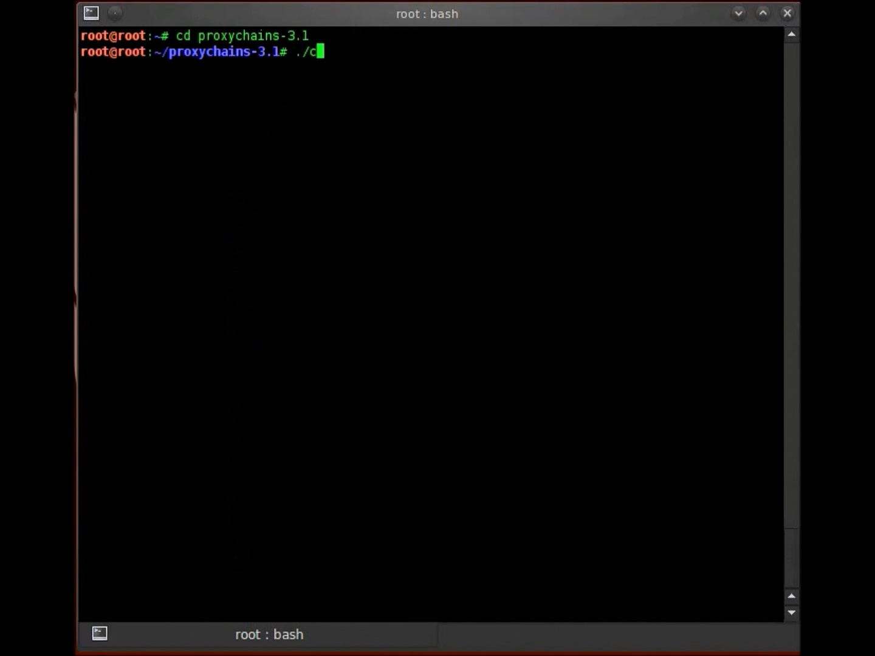
type("onfigure")
Step: Run configure, make and make install for proxychains 3.1, clearing the screen between stages
key("Return")
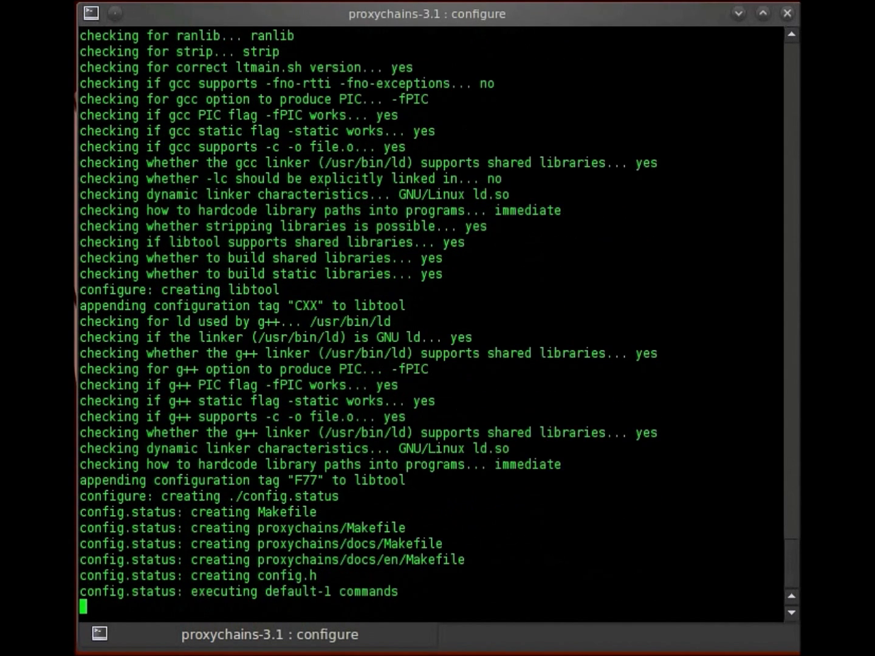
type("cl")
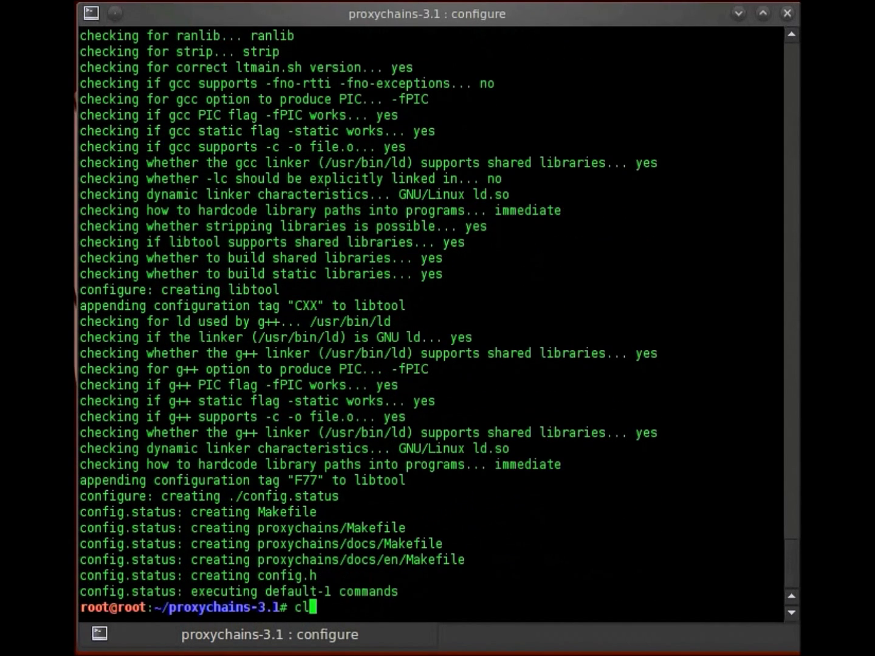
type("ear")
key("Return")
type("make")
key("Return")
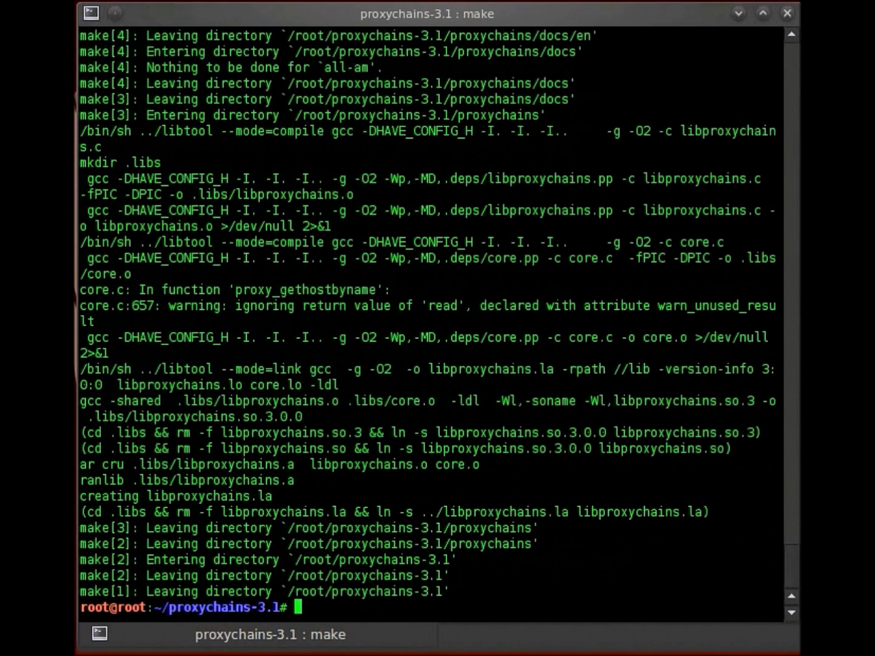
type("clear")
key("Return")
type("make install")
key("Return")
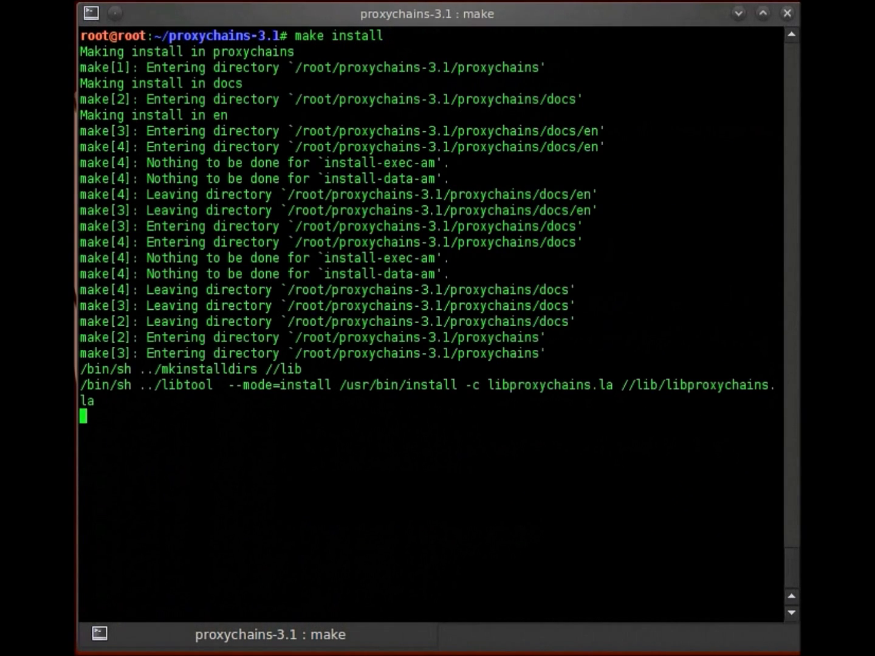
type("clear")
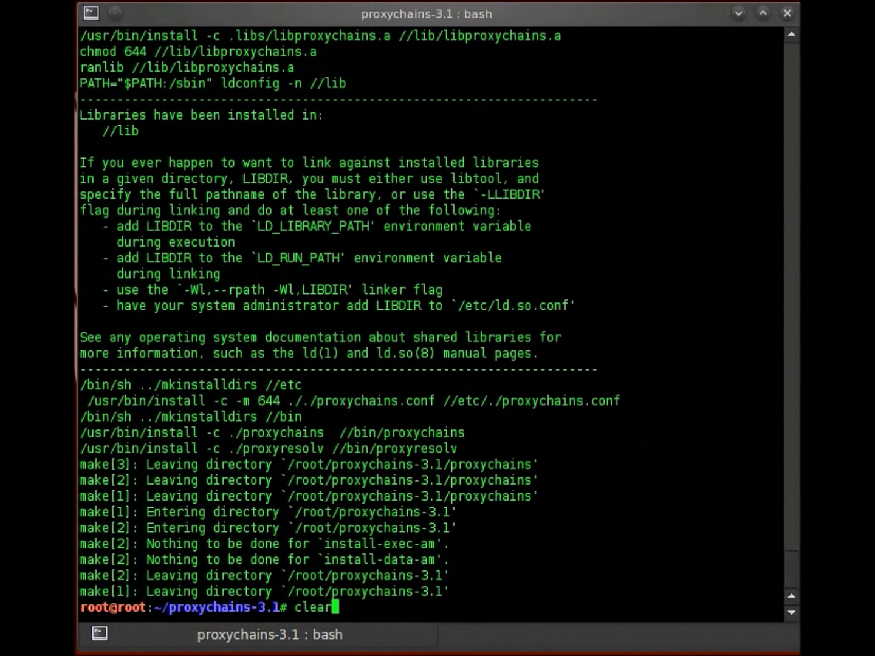
key("Return")
type("Ok congra")
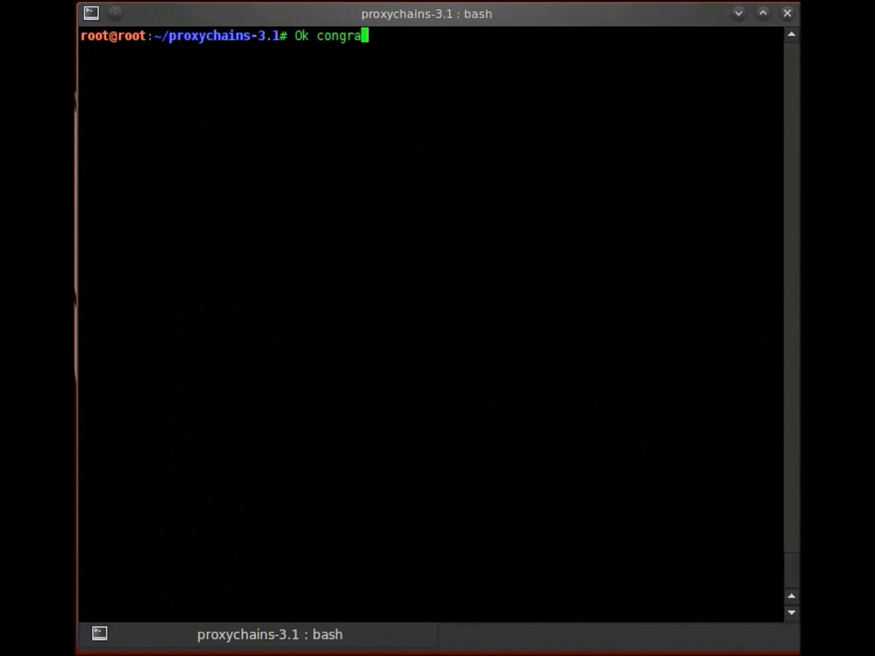
type("tulations!")
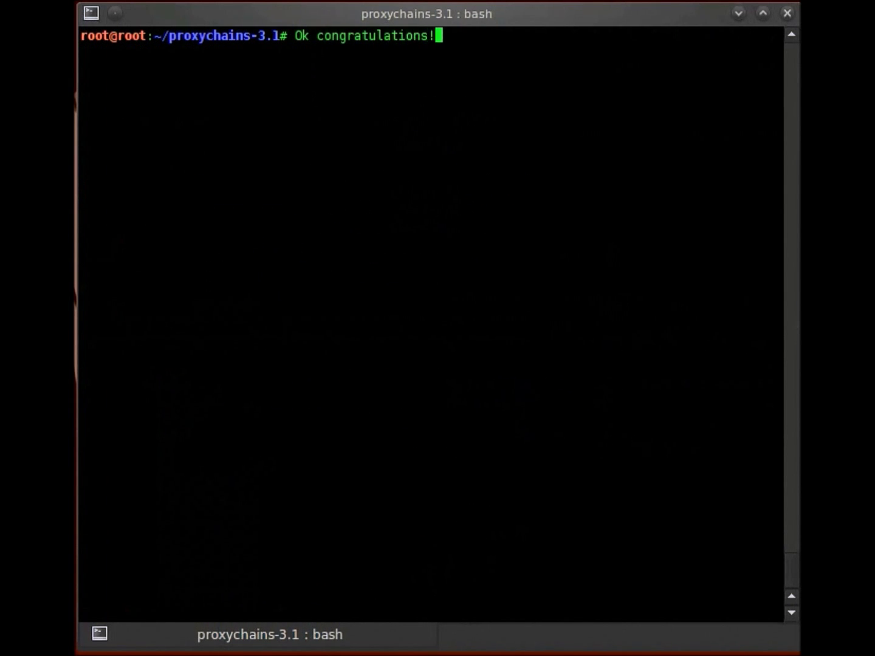
type(" Installation i")
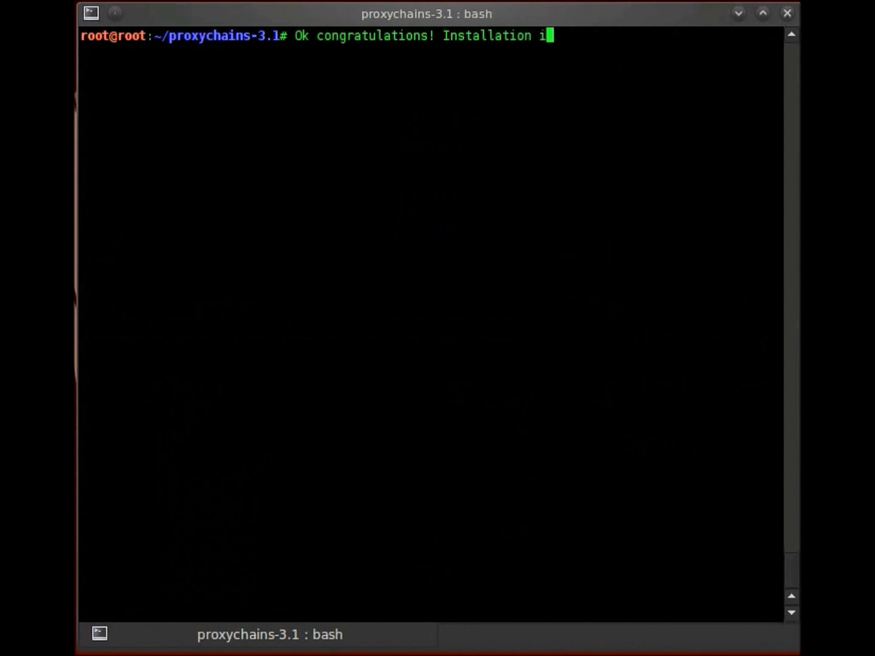
type("s over")
Step: Leave notes that installation is complete and that configuration comes next
key("Return")
type("clear")
key("Return")
type("N")
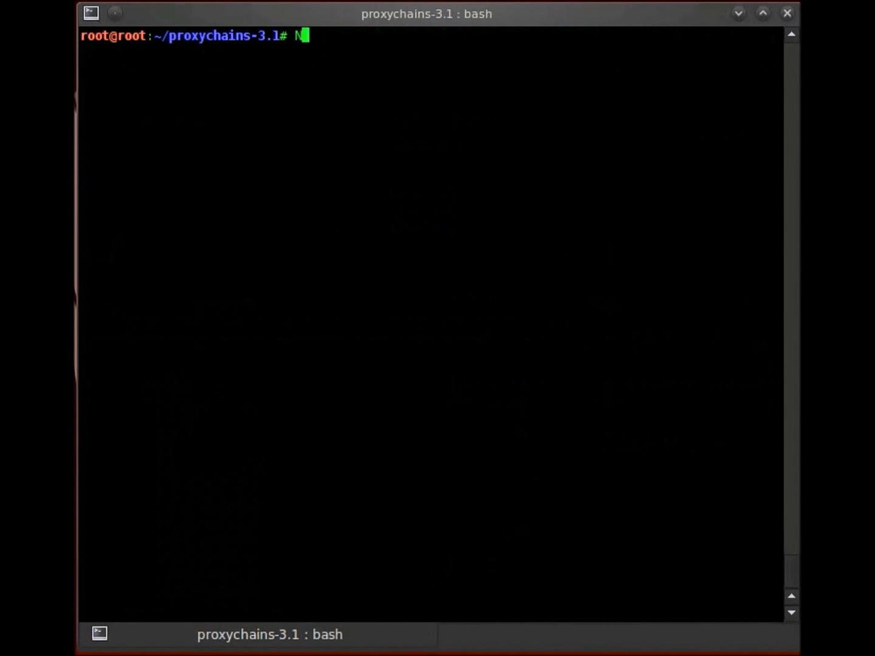
type("ow elts co")
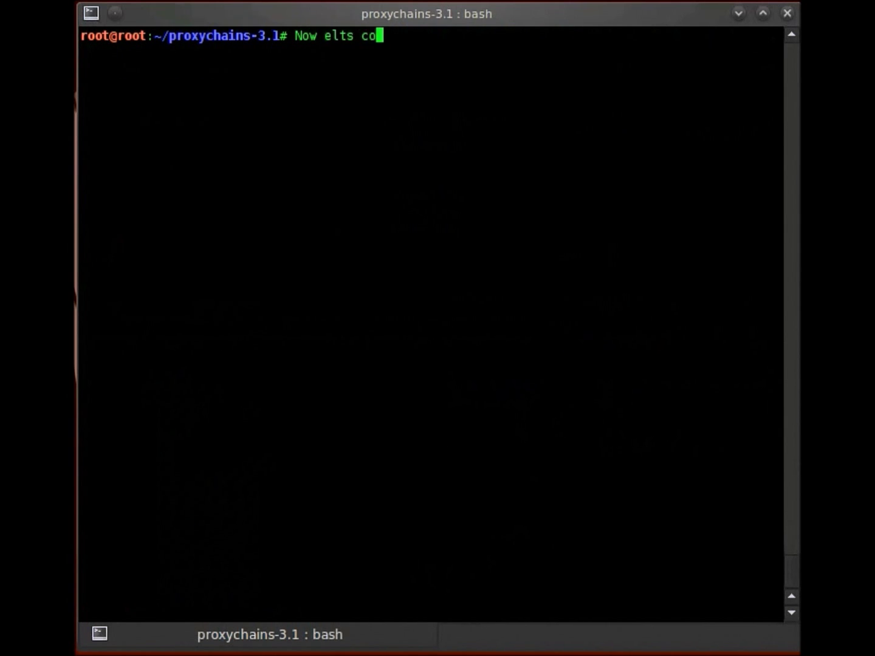
key("BackSpace")
key("BackSpace")
key("BackSpace")
key("BackSpace")
key("BackSpace")
key("BackSpace")
key("BackSpace")
type("lets config")
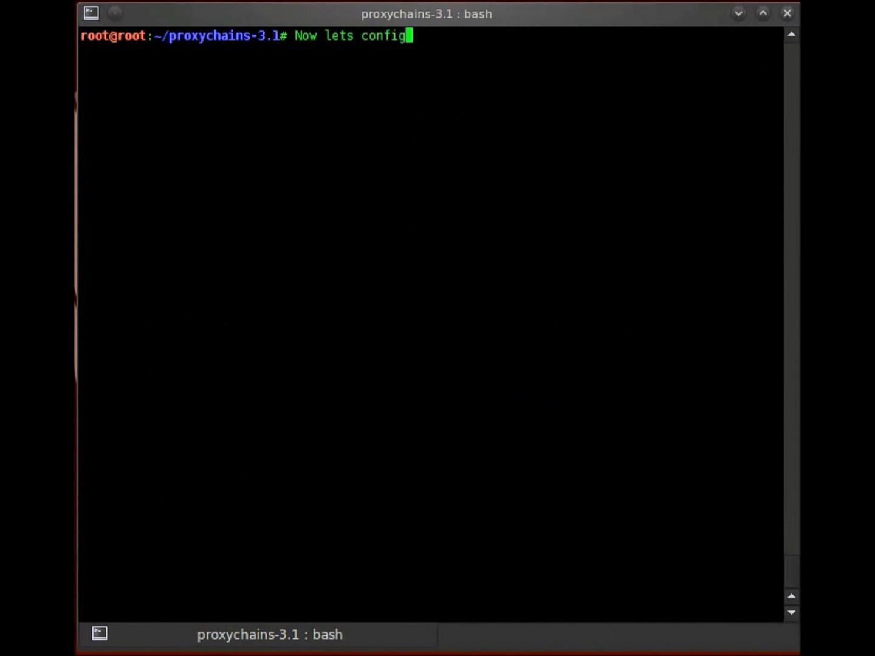
type("ure proxychains")
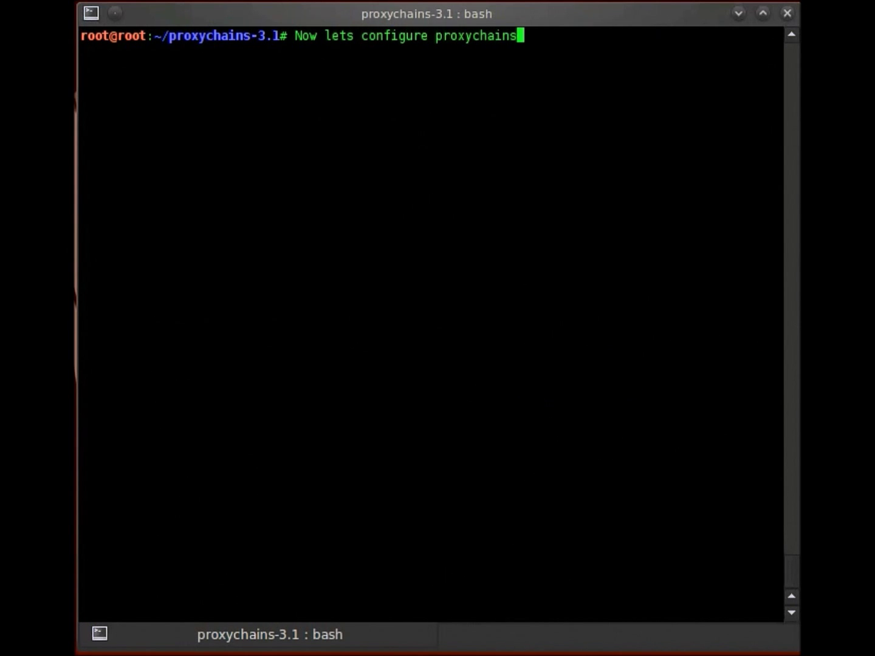
type(".conf")
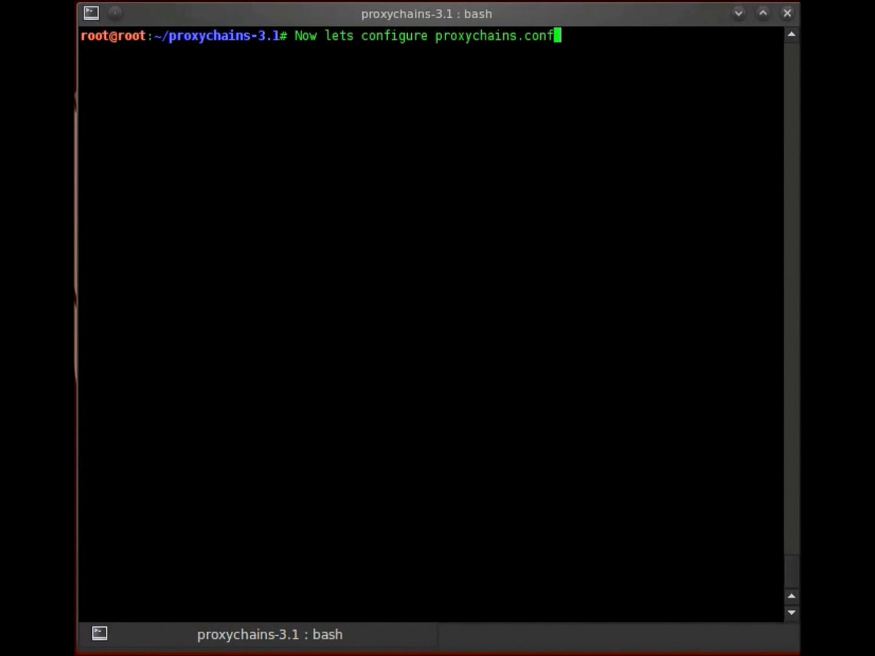
key("Return")
type("clear")
Step: Note unhashing three remarks and adding proxies, then open /etc/proxychains.conf in nano
key("Return")
type("ne")
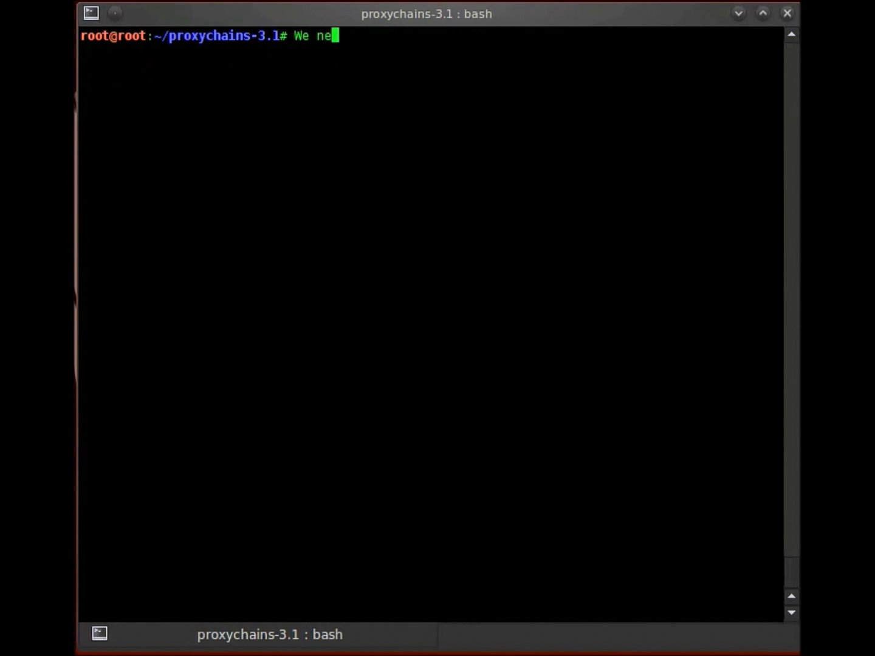
type("ed to ")
type("unhash ")
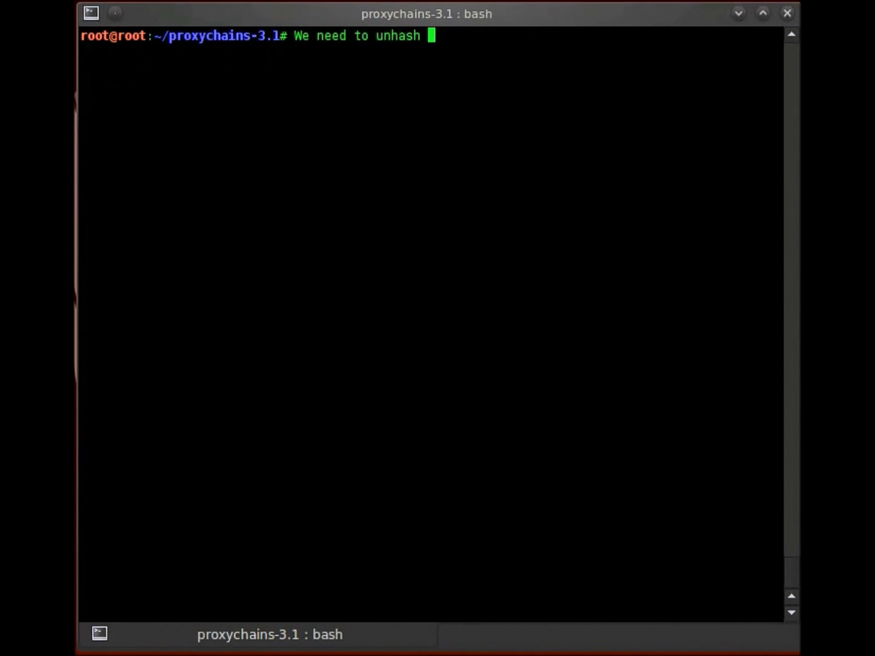
type("threerem")
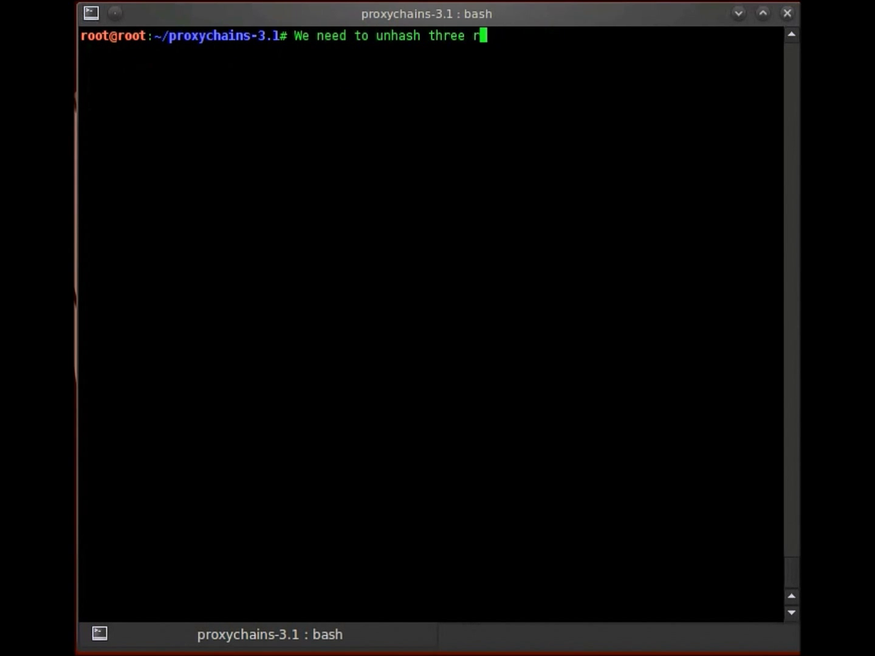
type("emarks and")
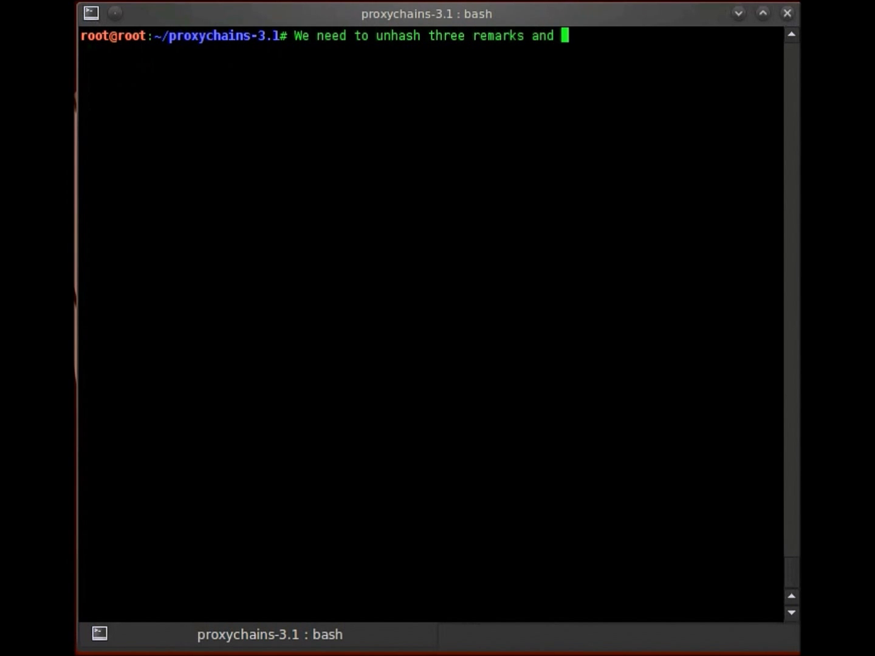
type("then add our pro")
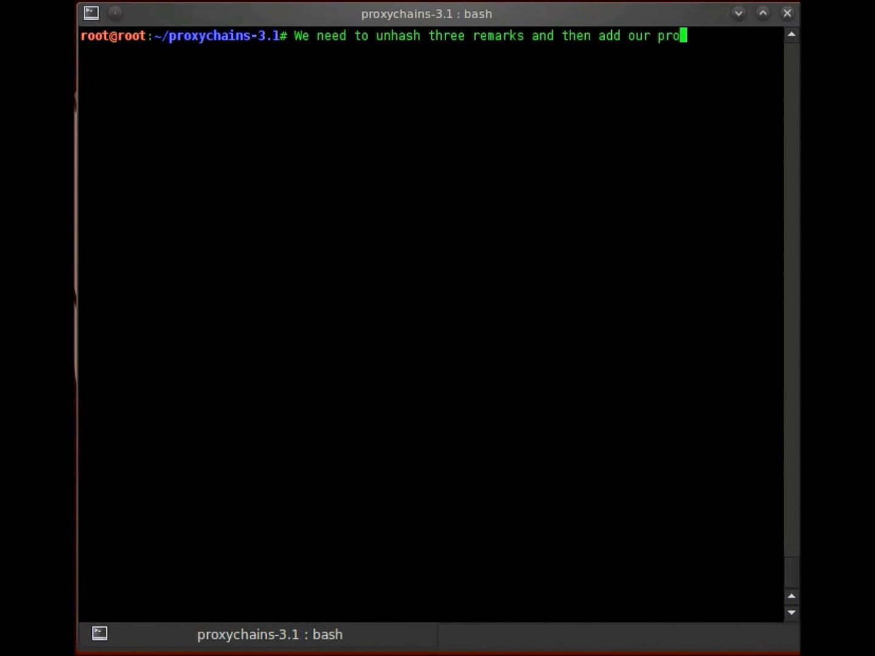
type("xy list in there")
key("Return")
type("clear")
key("Return")
type("nano ")
type("/etc/p")
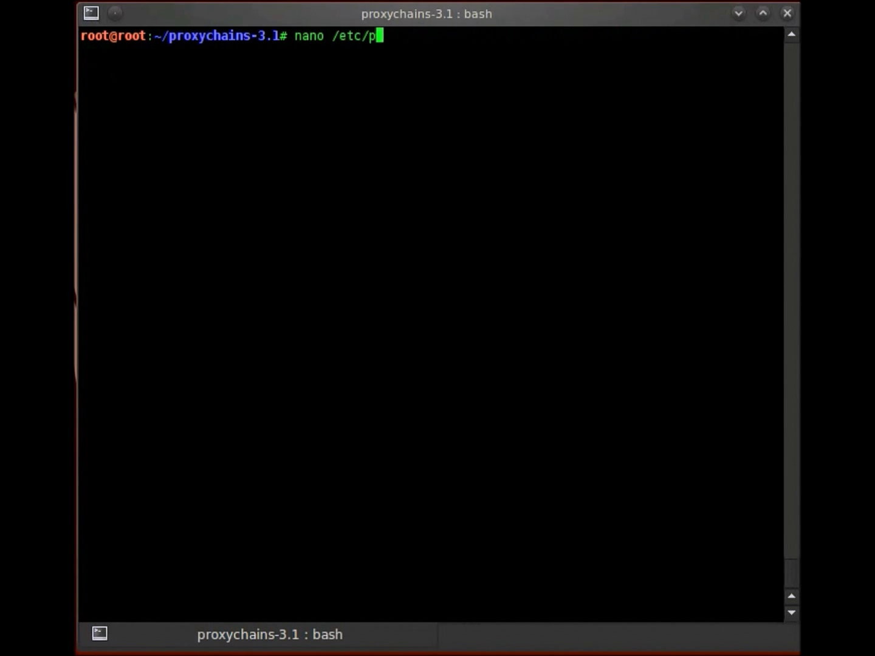
type("roxychains.conf")
key("Return")
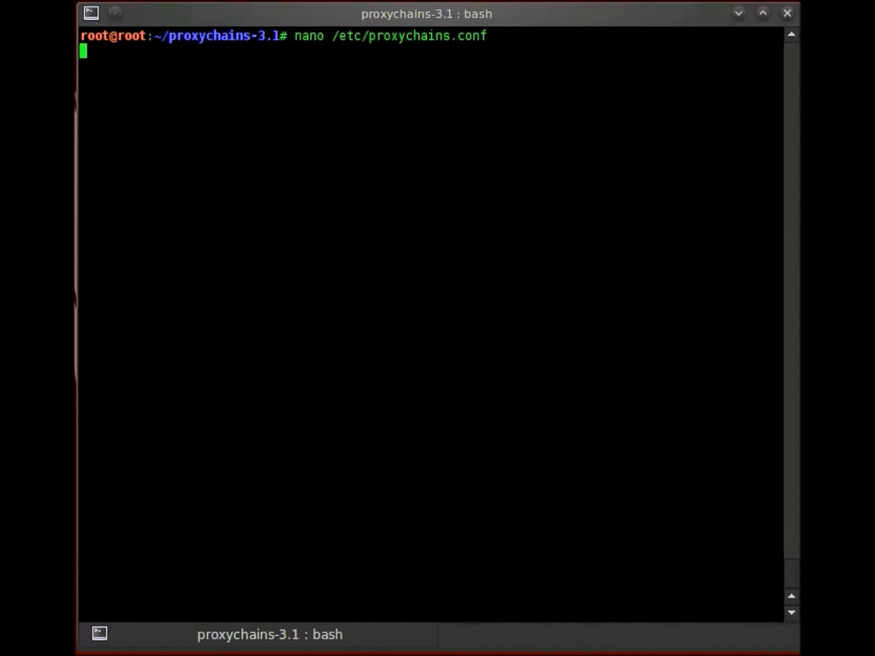
key("Down")
key("Down")
key("Down")
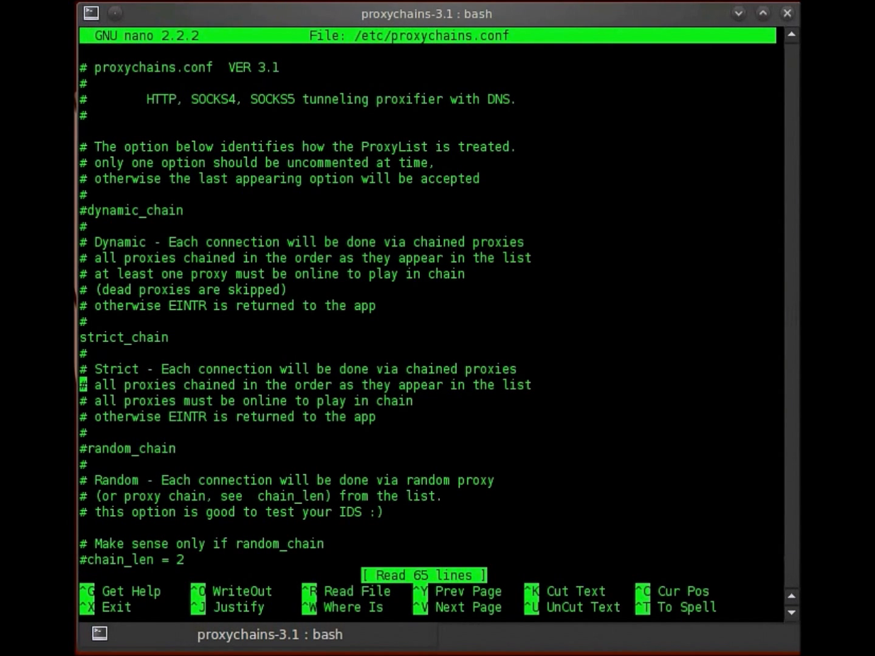
Step: Uncomment random_chain and chain_len = 2 in proxychains.conf
key("Delete")
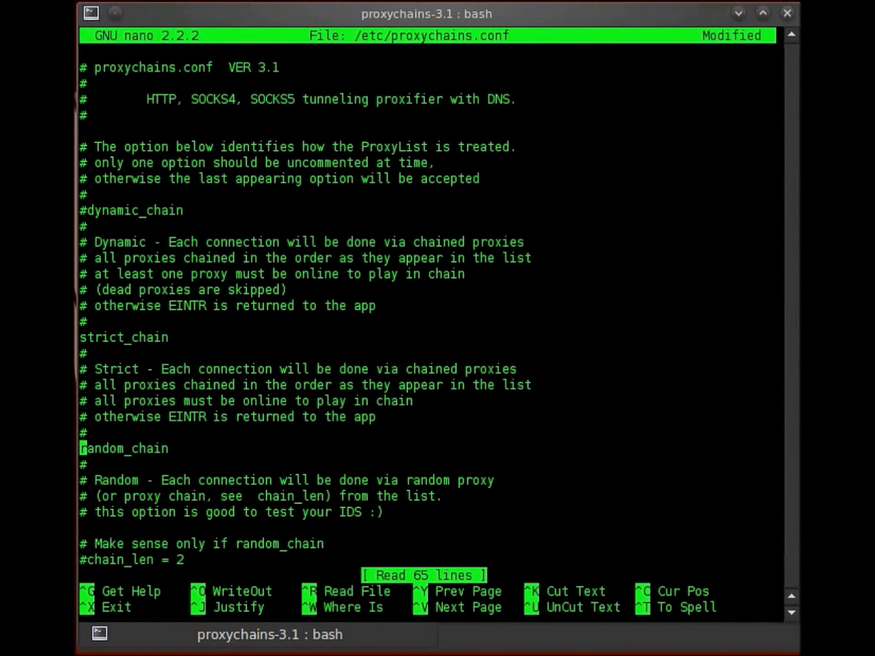
key("Down")
key("Down")
key("Down")
key("Down")
key("Down")
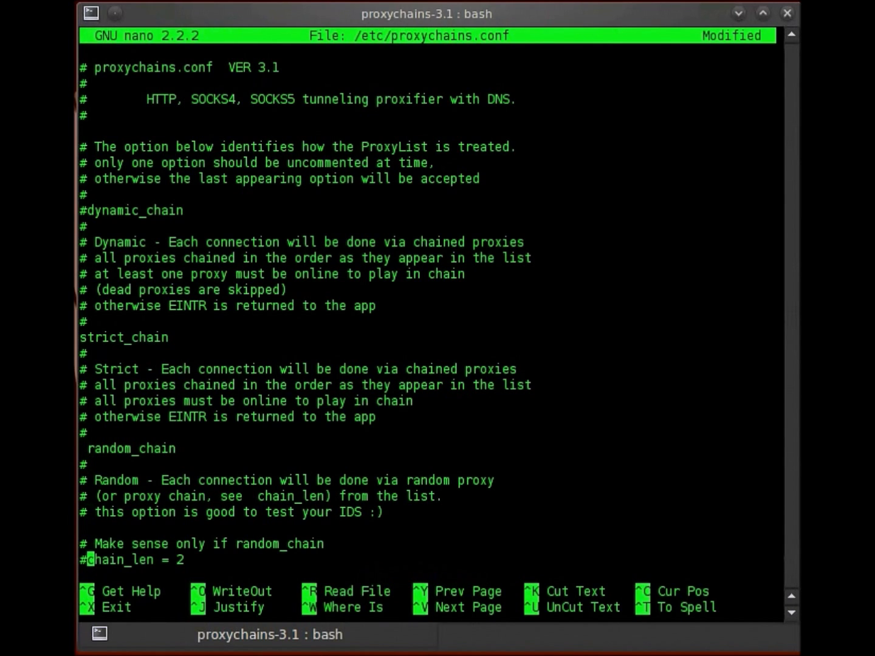
key("Left")
key("Delete")
key("Down")
key("Down")
key("Down")
key("Down")
key("Down")
key("Down")
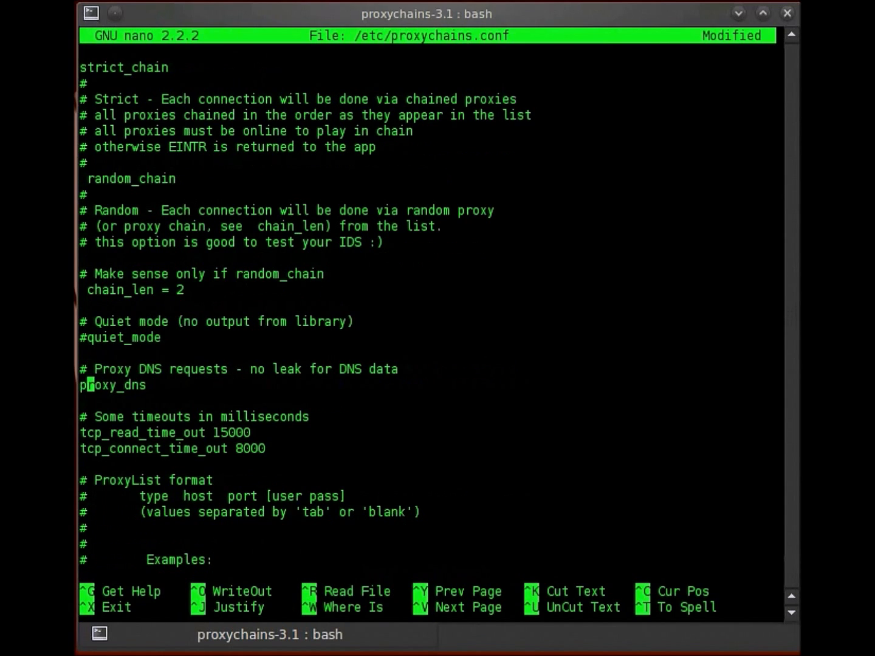
Step: Enable proxy_dns and paste fifteen socks proxies below the tor entry
key("Down")
key("Down")
key("Down")
key("Down")
key("Down")
key("Down")
key("Down")
key("Down")
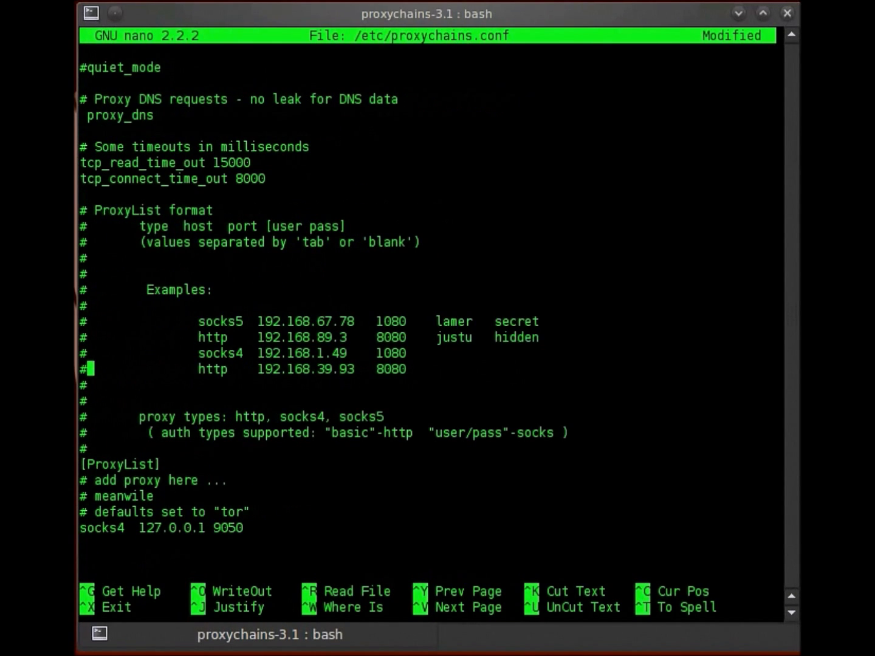
key("Down")
key("Down")
key("Down")
key("Down")
key("Down")
key("Down")
key("Down")
type("socks5 188.190.99.79 1080 socks4 176.11.226.111 20147 socks5 103.28.36.35 1080 socks5 89.134.52.69 1080 socks5 5.152.198.24 1080 socks5 115.28.36.161 1080 socks5 176.34.193.206 80 socks4 202.109.133.181 1080 socks4 68.174.239.55 1986 socks4 124.207.233.117\t1080 socks4 24.18.53.74\t1486 socks4 76.11.250.4\t1713 socks4 187.16.58.9\t1080 socks4 24.127.184.59\t1914 socks4 189.23.2.44\t1080")
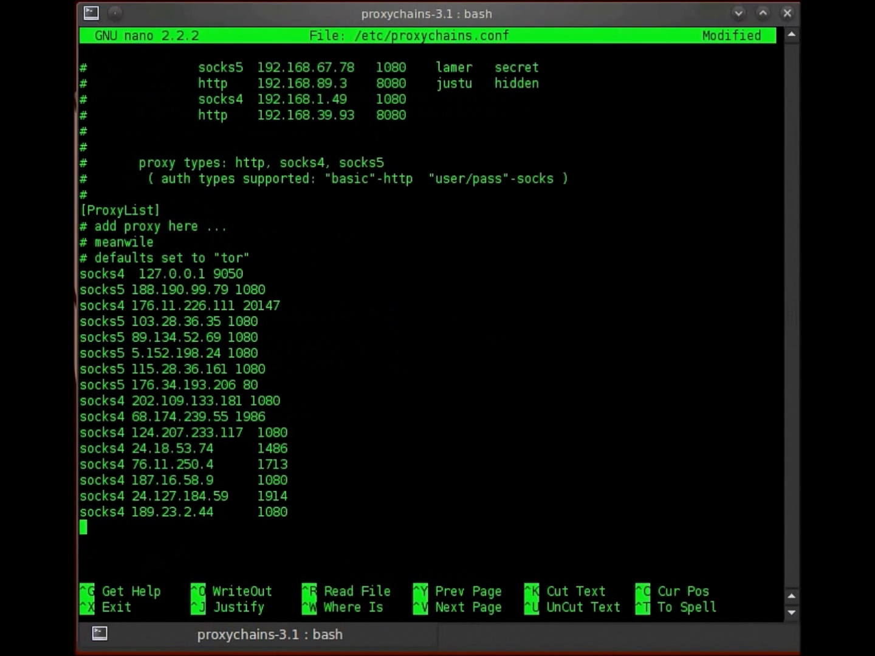
key("ctrl+shift+t")
type("Y")
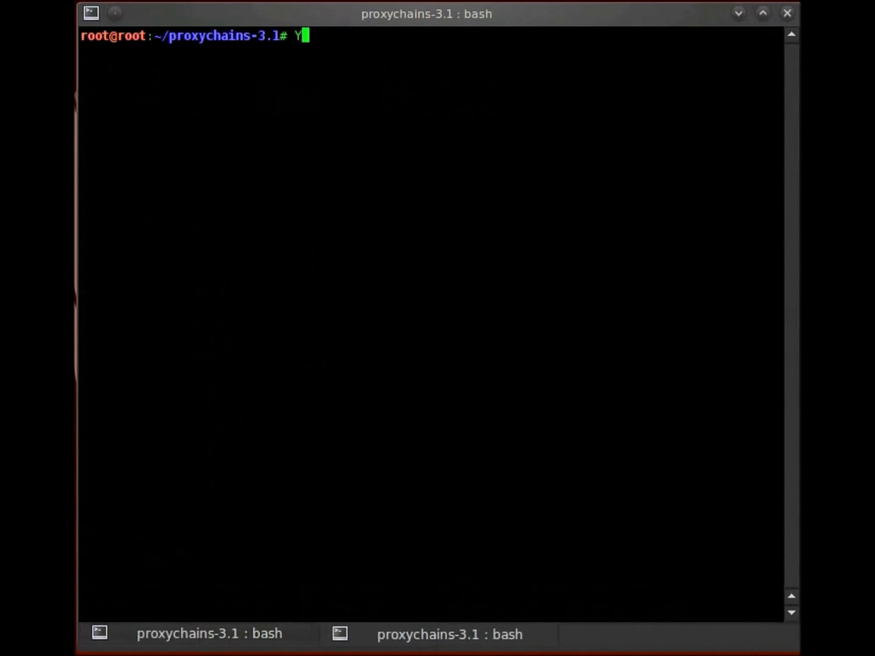
type("ou can go")
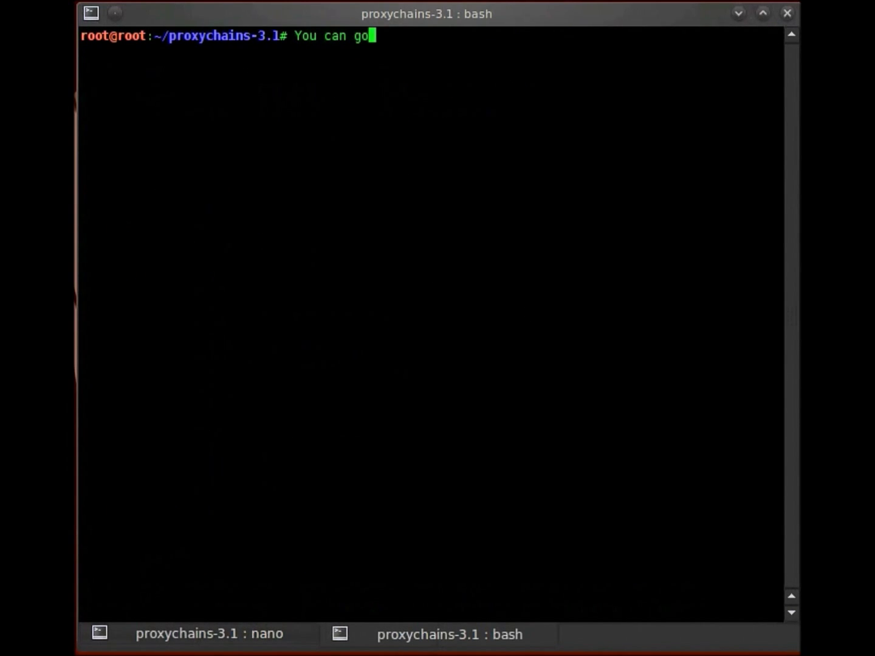
type("ogle some free")
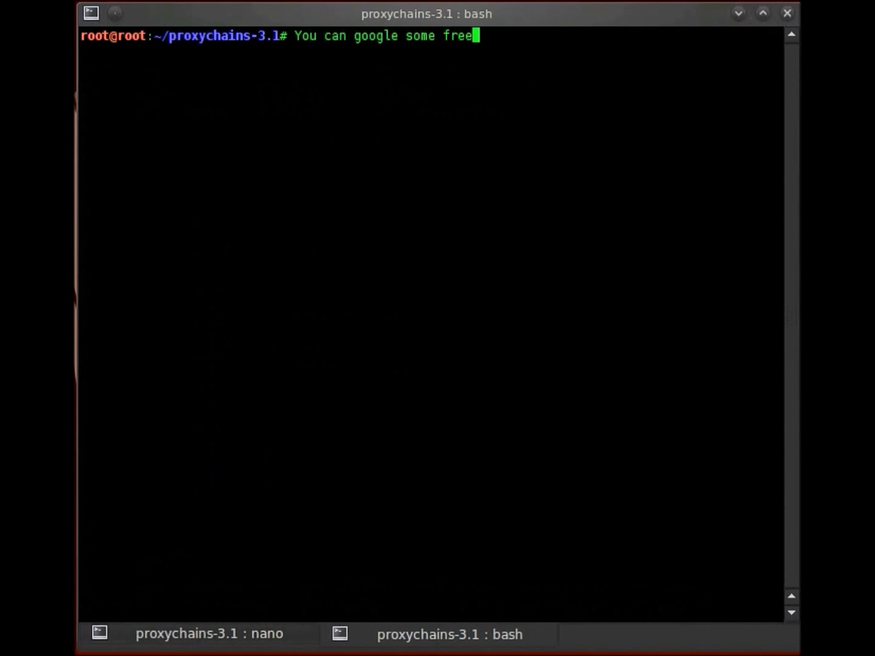
type(" proxyt")
Step: Note that spys.ru offers free daily socks lists, especially Ukraine proxies, then clear
key("BackSpace")
type("socks")
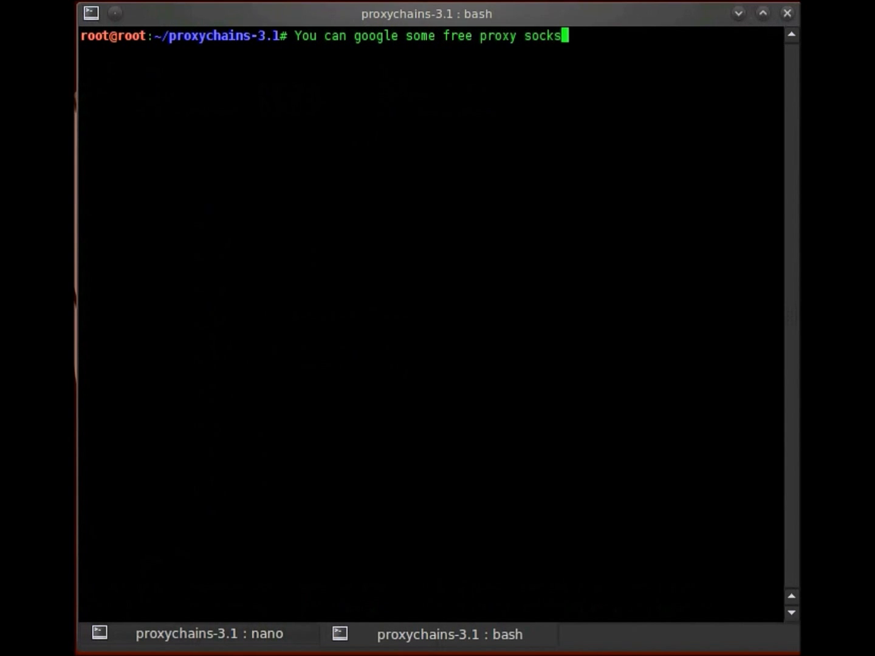
type("website tha")
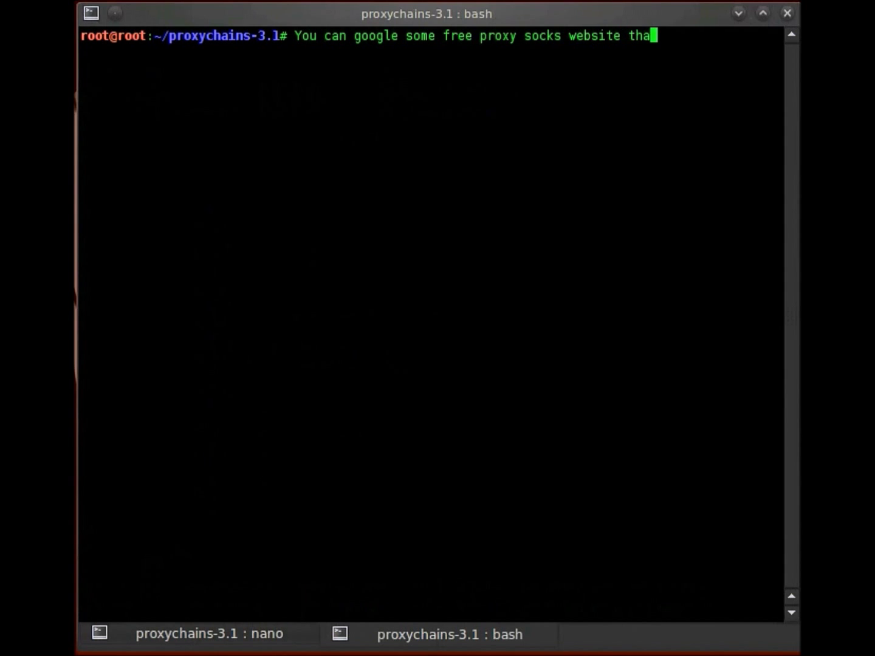
type("t provides list on a daily ba")
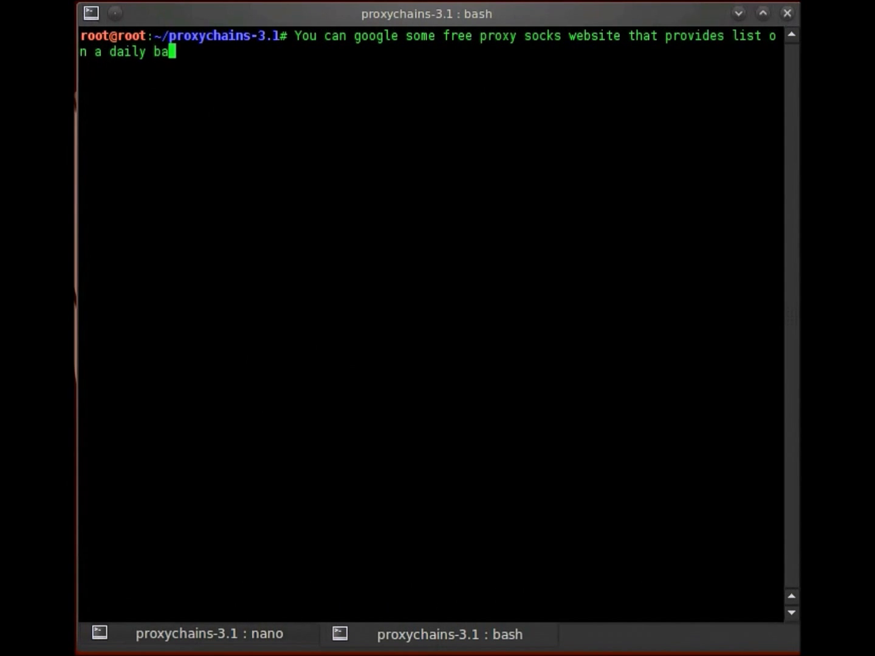
type("sis. I got this ")
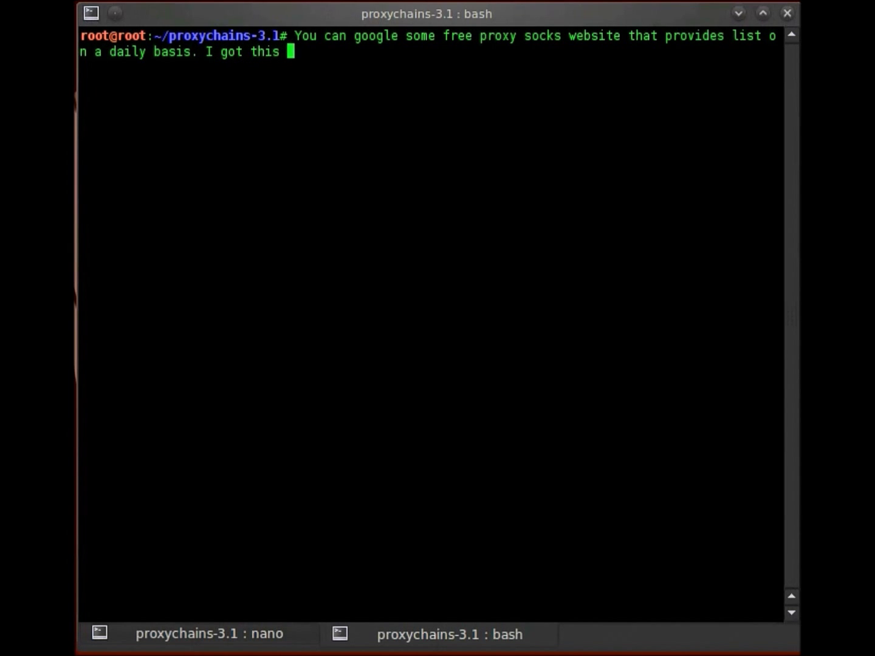
type("sample l")
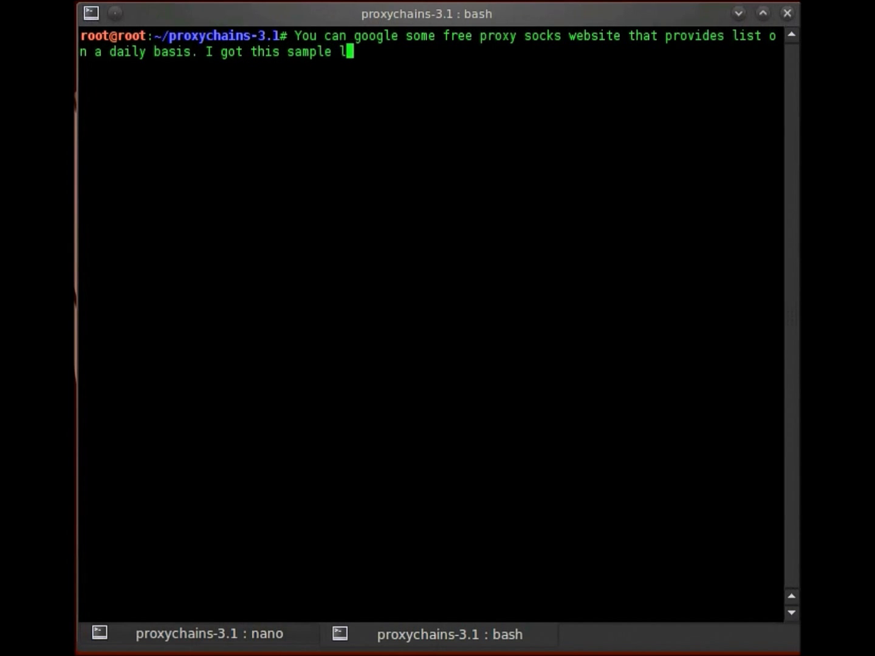
type("ist from spys.r")
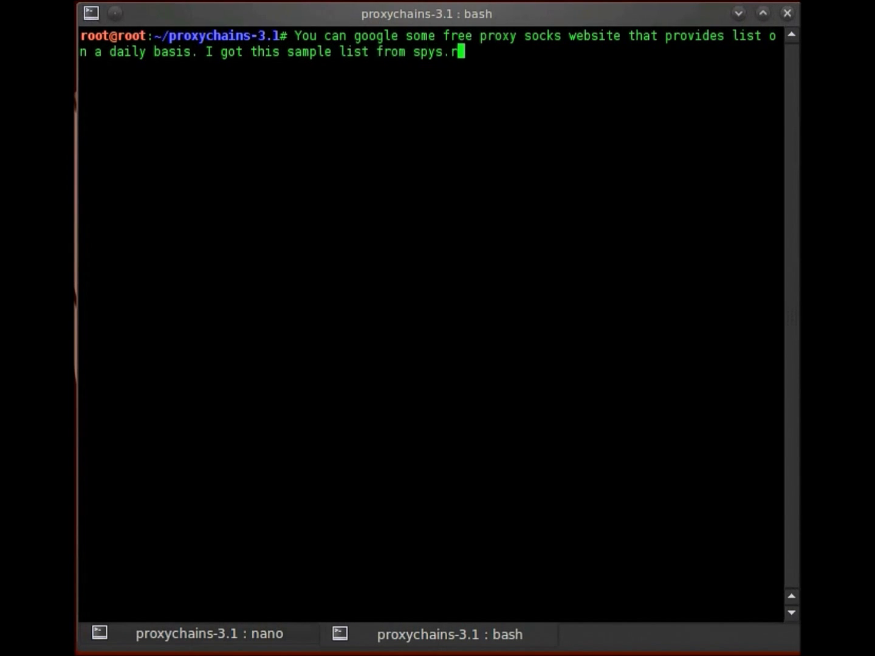
type("u <<< try t")
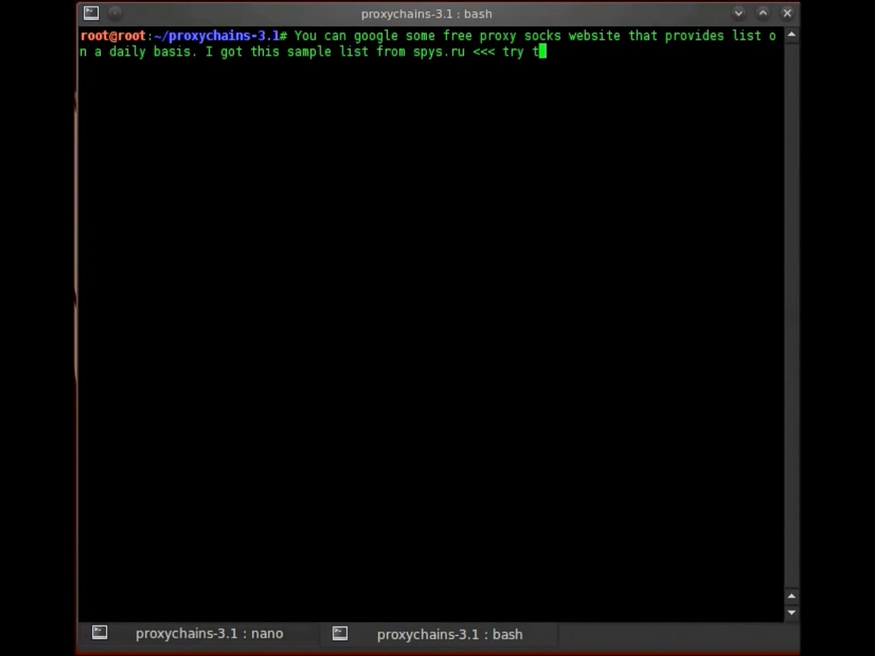
type("heir ukrain")
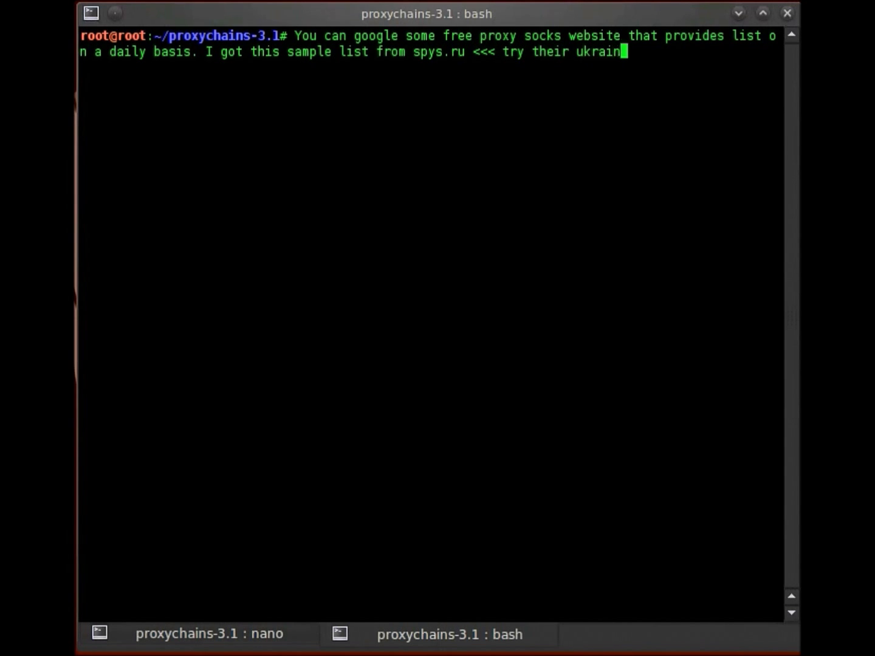
type("e prox")
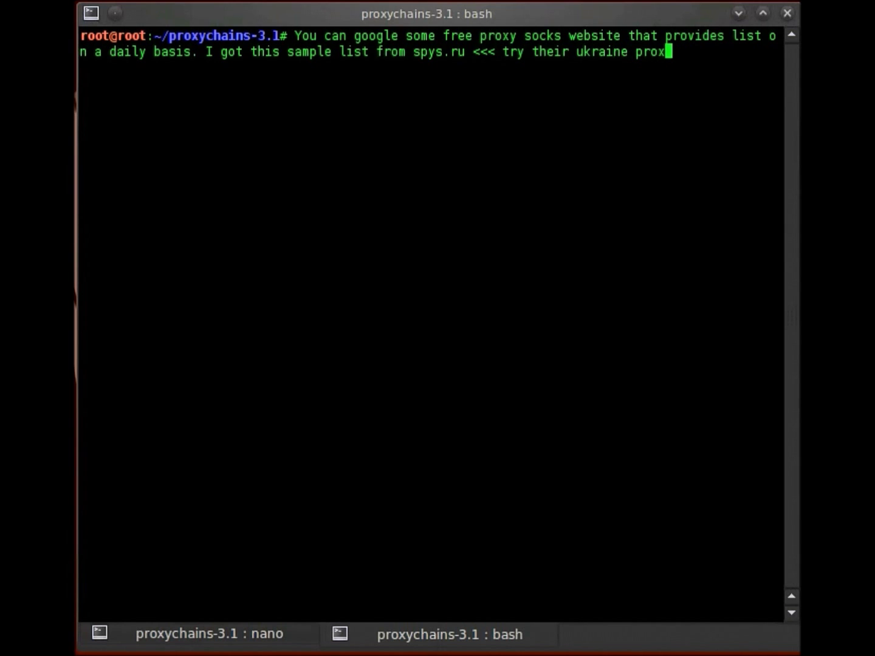
type("...i like them")
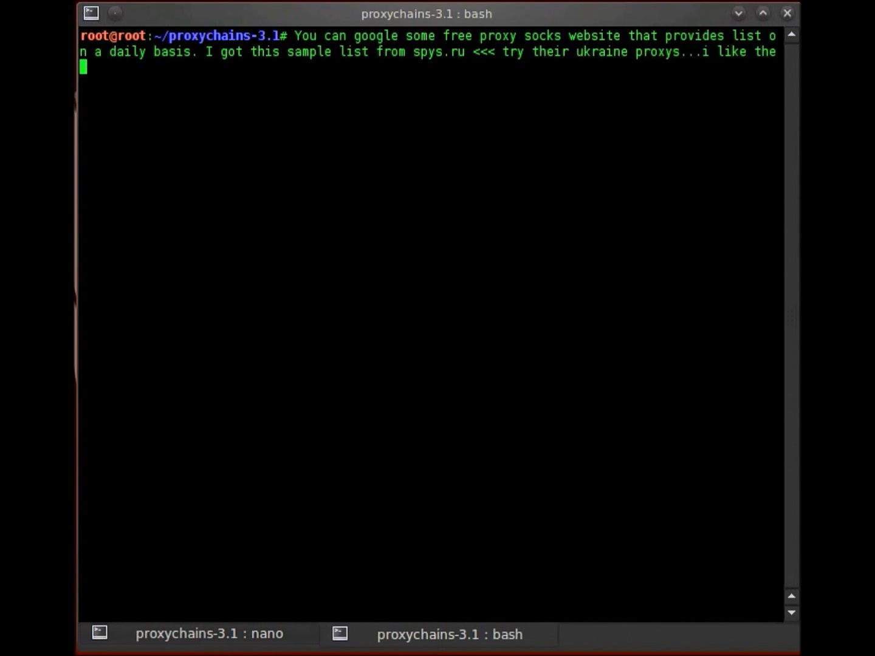
key("Return")
type("clear")
key("Return")
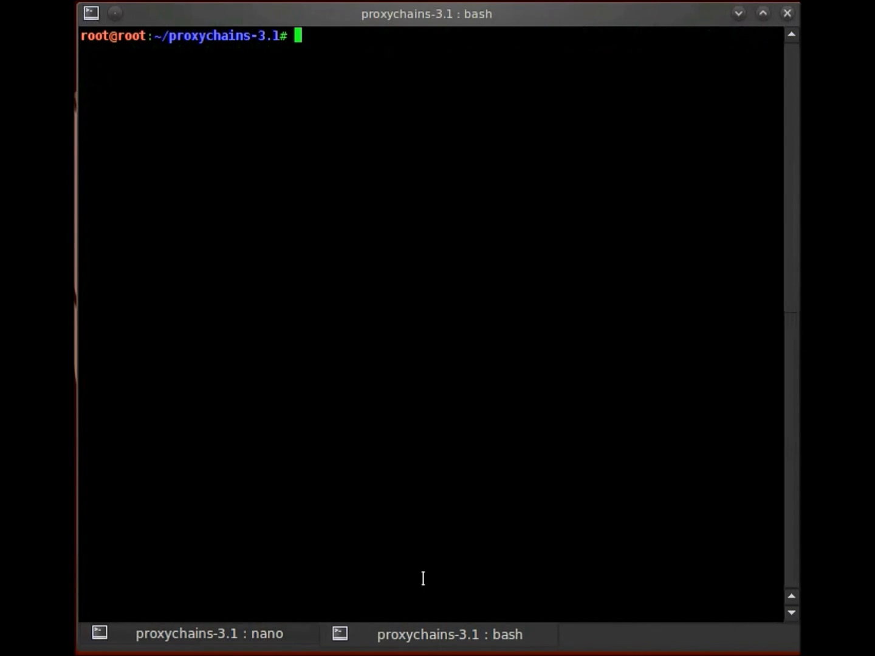
Step: In nano, type and then delete a temporary note about adding more proxies
left_click(232, 636)
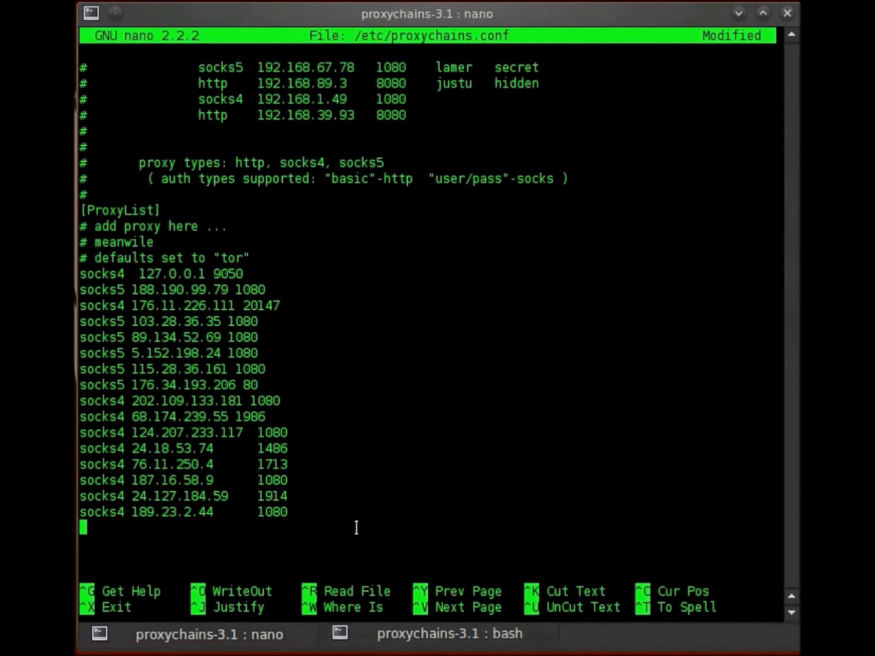
key("Return")
key("Return")
type("Put more ")
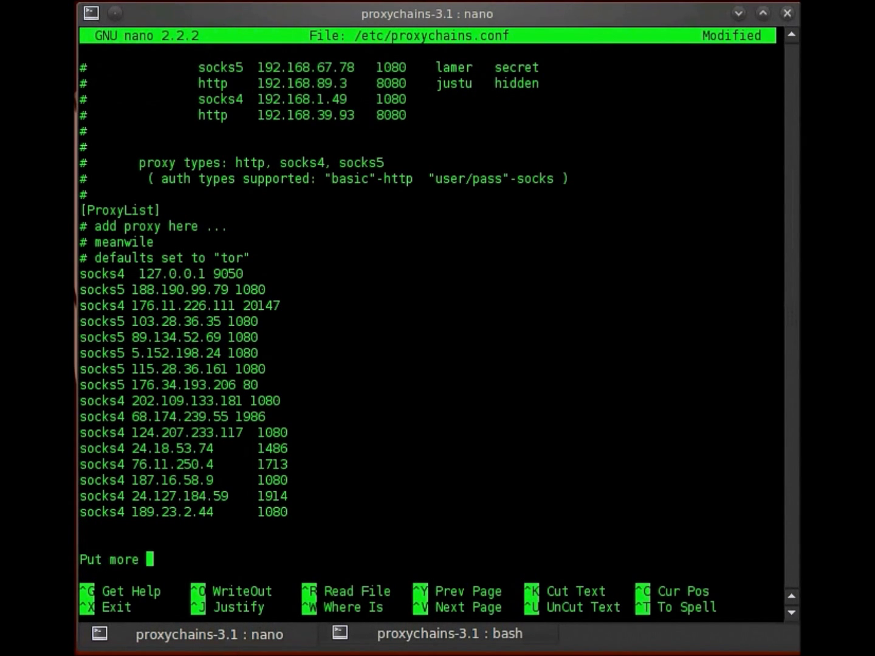
type("then this")
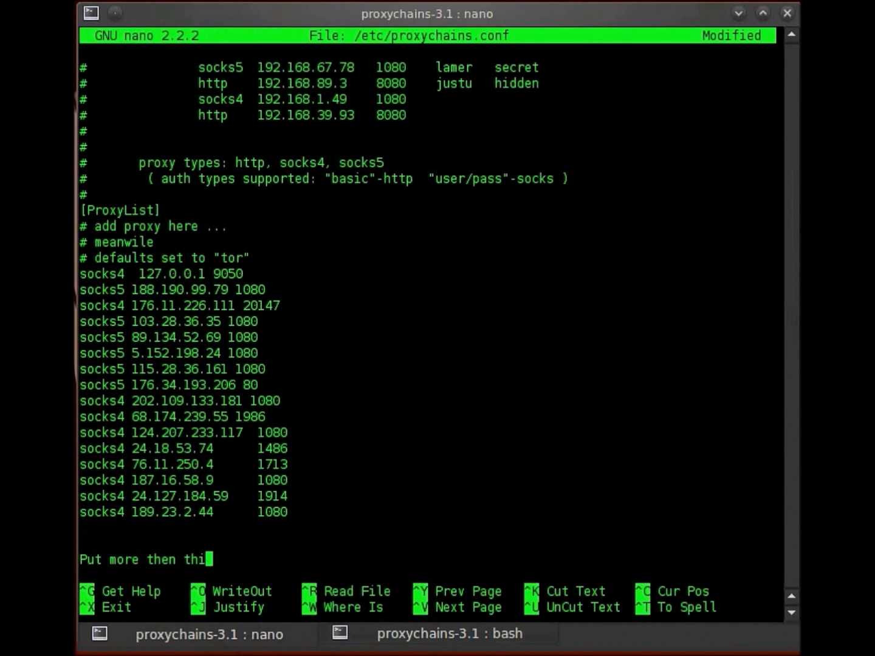
key("BackSpace")
key("BackSpace")
key("BackSpace")
key("BackSpace")
key("BackSpace")
key("BackSpace")
type("I m")
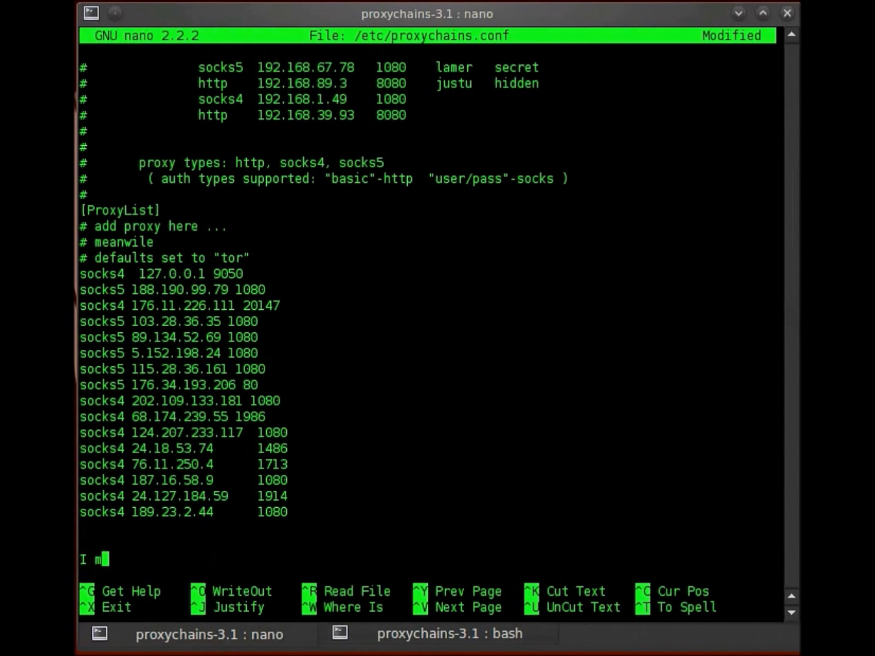
type("ean add more ")
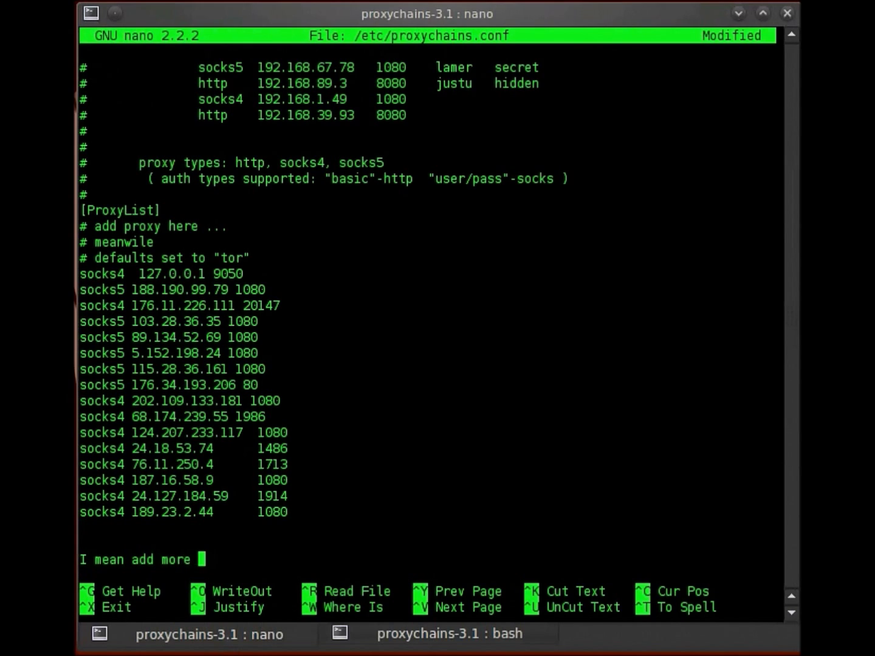
type("proxy l")
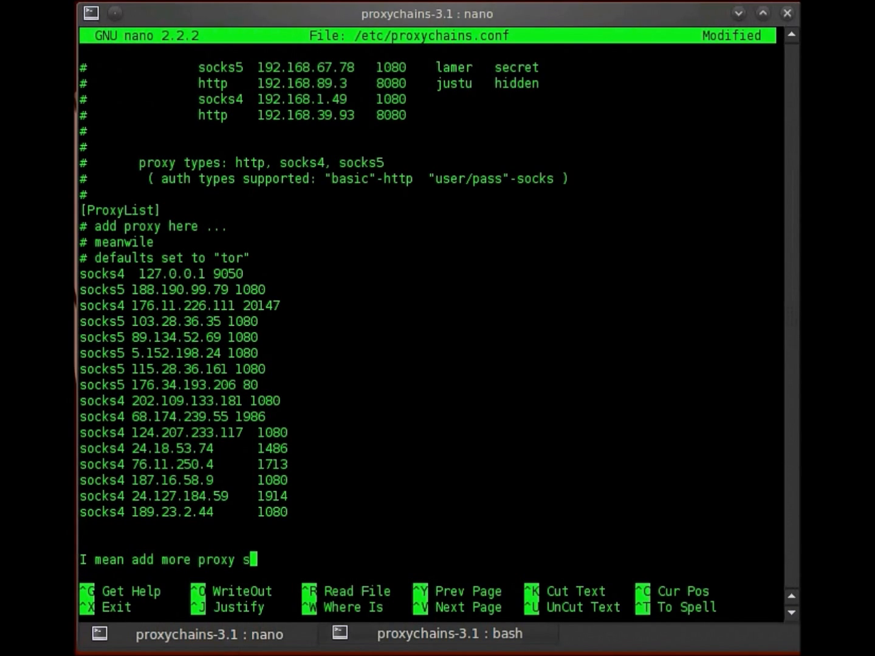
key("BackSpace")
type("then the amount i did for the sake of this tutorial")
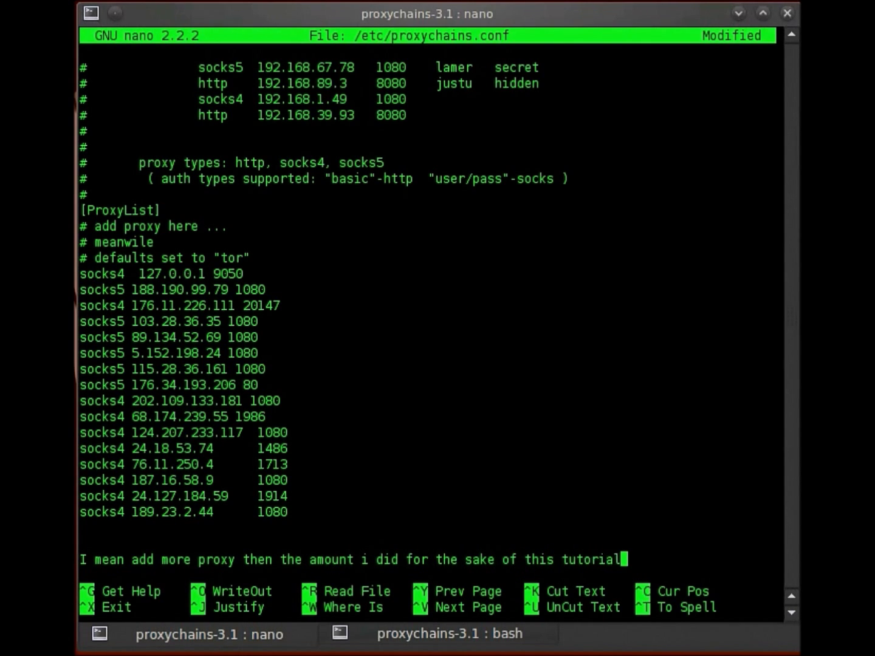
key("BackSpace")
key("BackSpace")
key("BackSpace")
key("BackSpace")
key("BackSpace")
key("BackSpace")
key("BackSpace")
key("BackSpace")
key("BackSpace")
key("BackSpace")
key("BackSpace")
key("BackSpace")
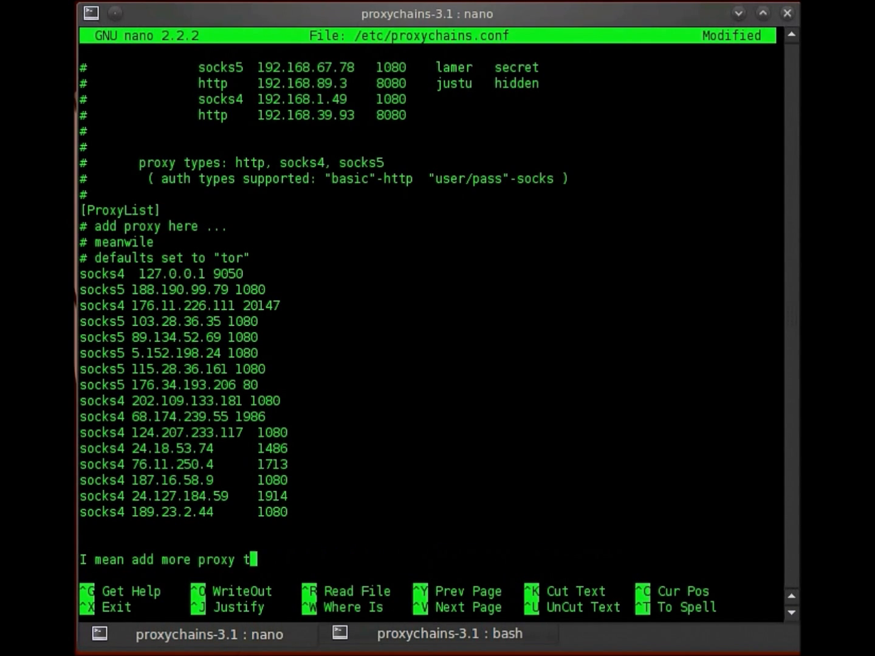
key("BackSpace")
key("BackSpace")
key("BackSpace")
key("BackSpace")
key("BackSpace")
key("BackSpace")
key("BackSpace")
key("BackSpace")
key("BackSpace")
key("BackSpace")
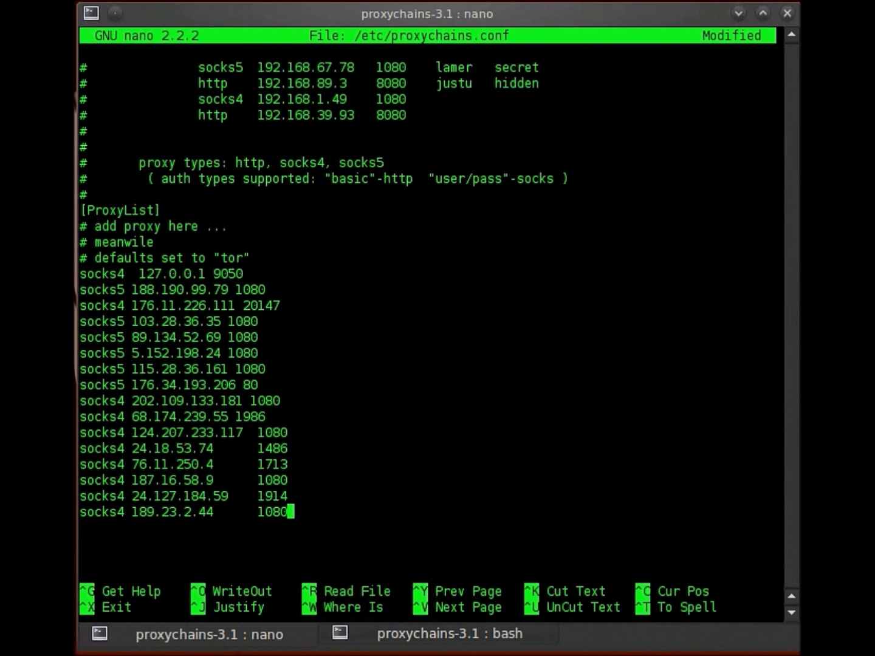
Step: Save /etc/proxychains.conf, exit nano, and clear the shell
key("ctrl+x")
key("y")
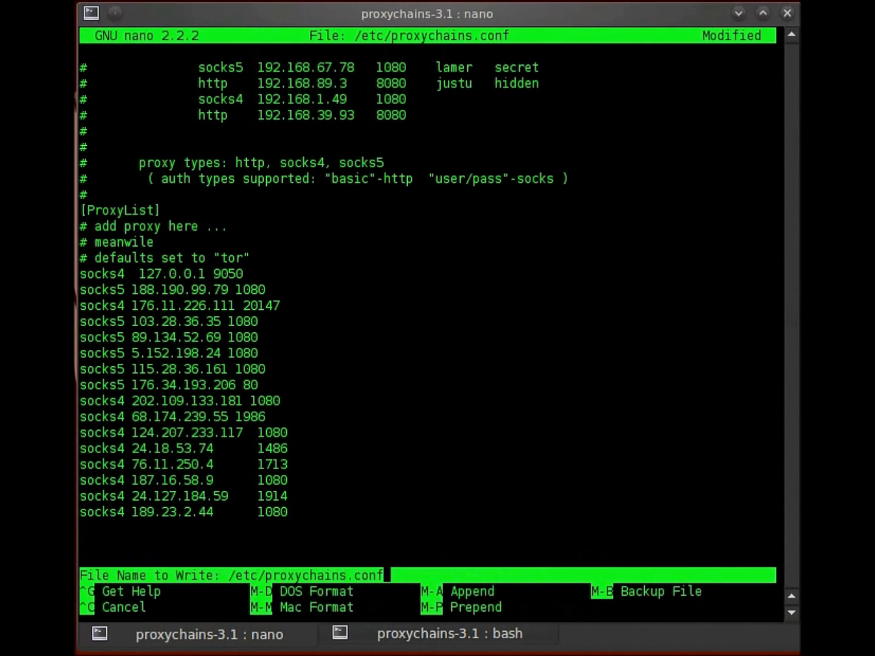
key("Return")
type("clear")
key("Return")
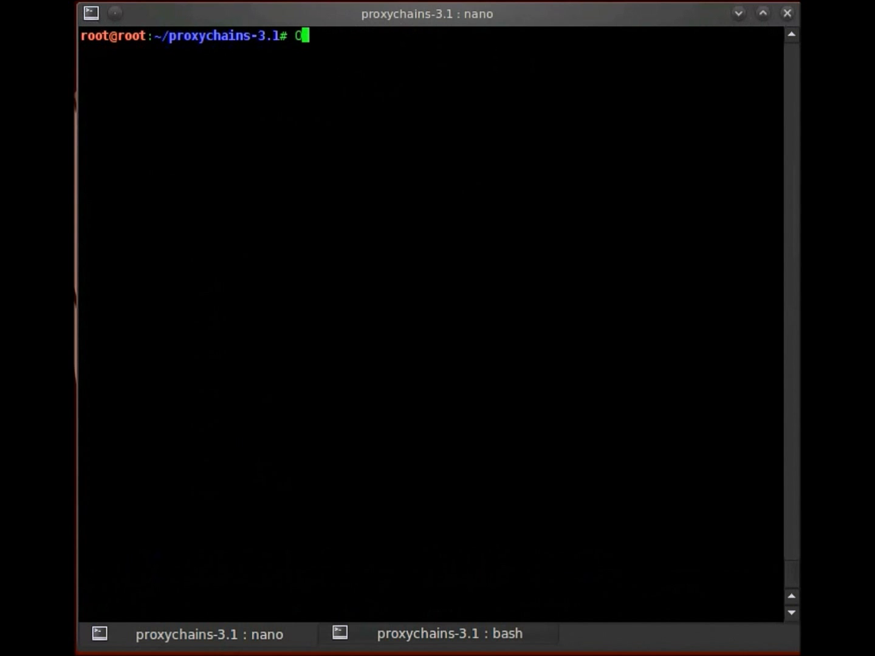
type("cd /ro")
type("ot")
key("Return")
type("clear")
key("Return")
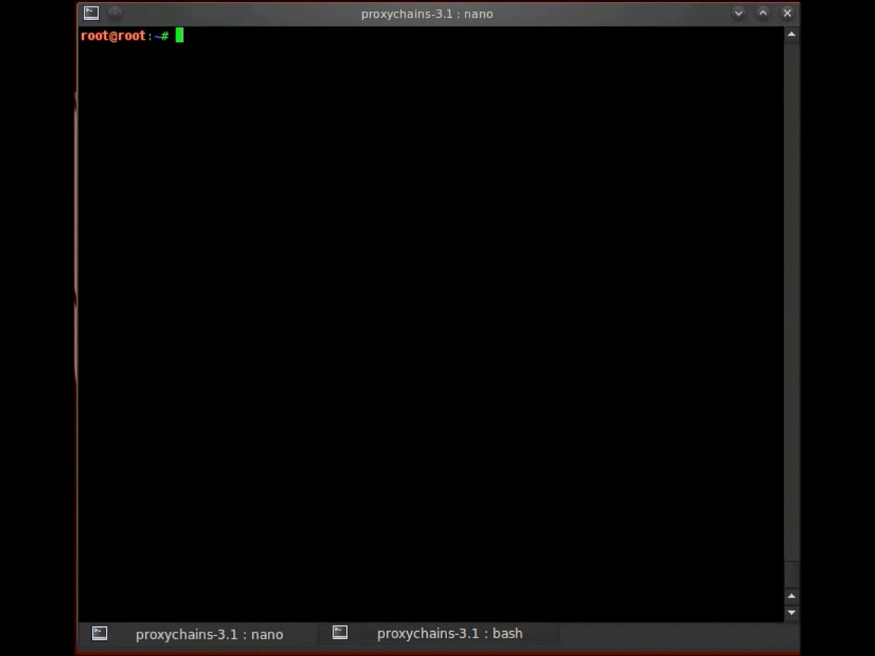
type("You can call prox")
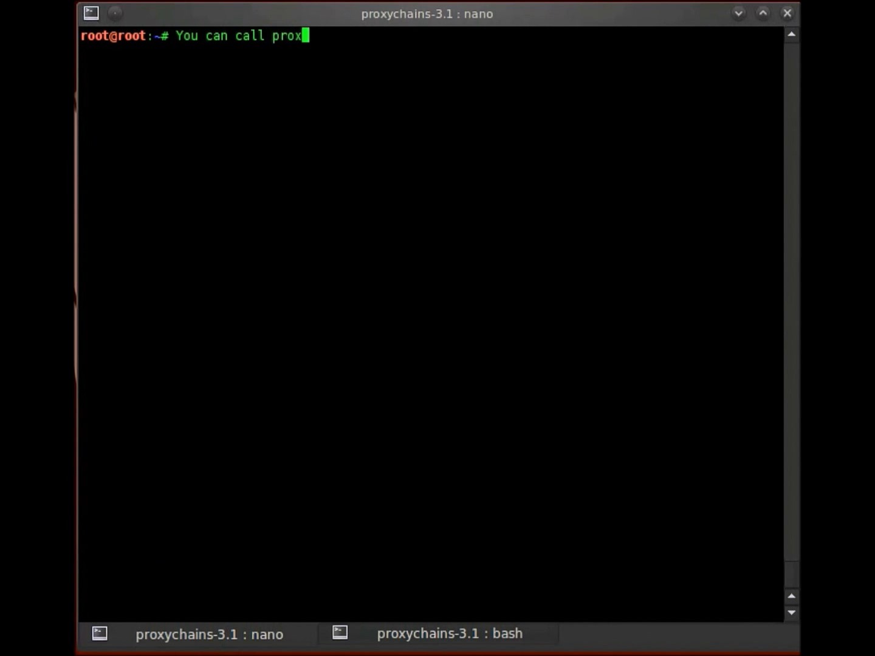
type("ychains from any direc")
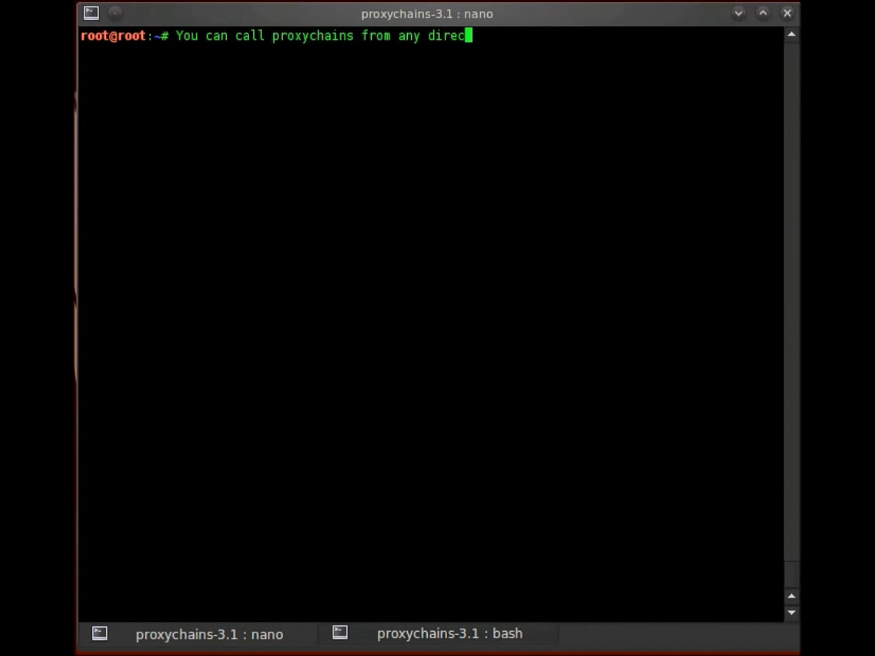
type("tory...does not")
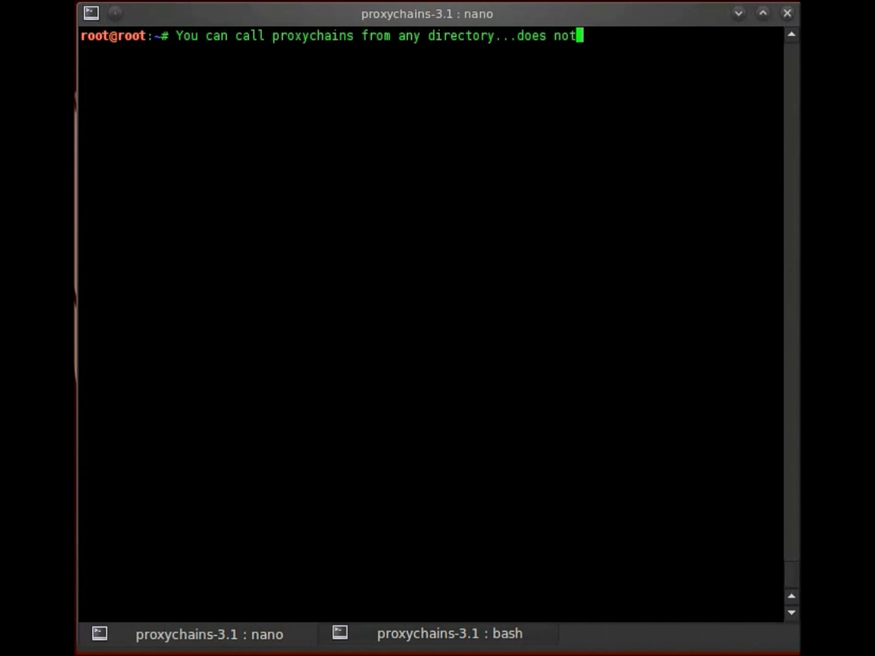
type(" matter")
key("Return")
type("clear the ")
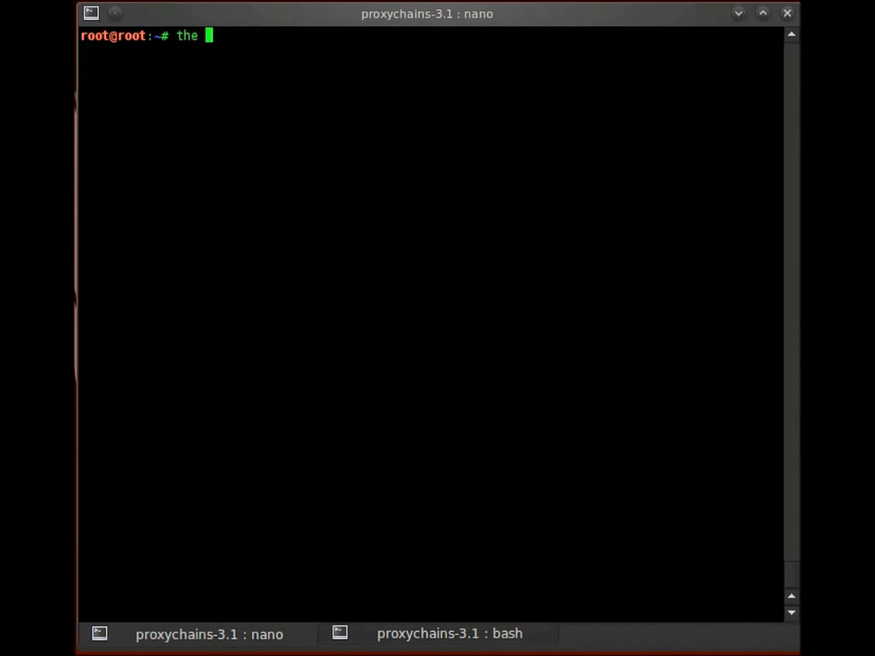
type("syntax is ")
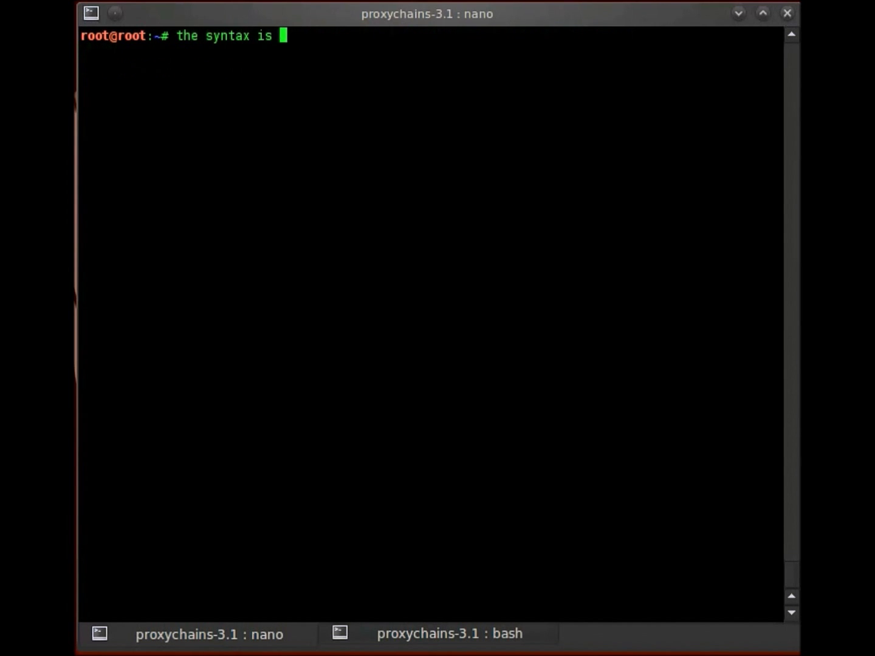
type("simple : ")
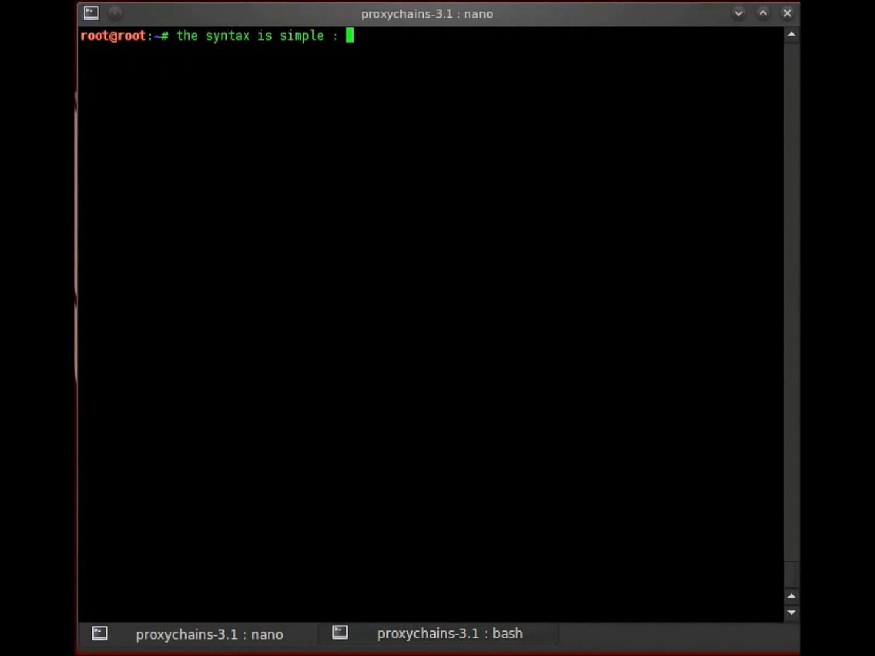
type("proxychains ")
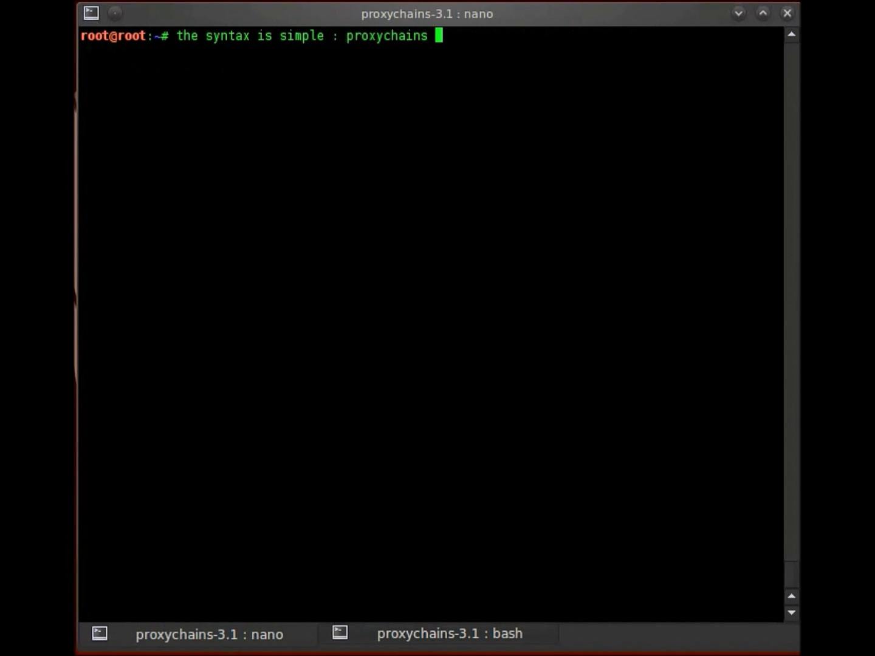
type("<program>")
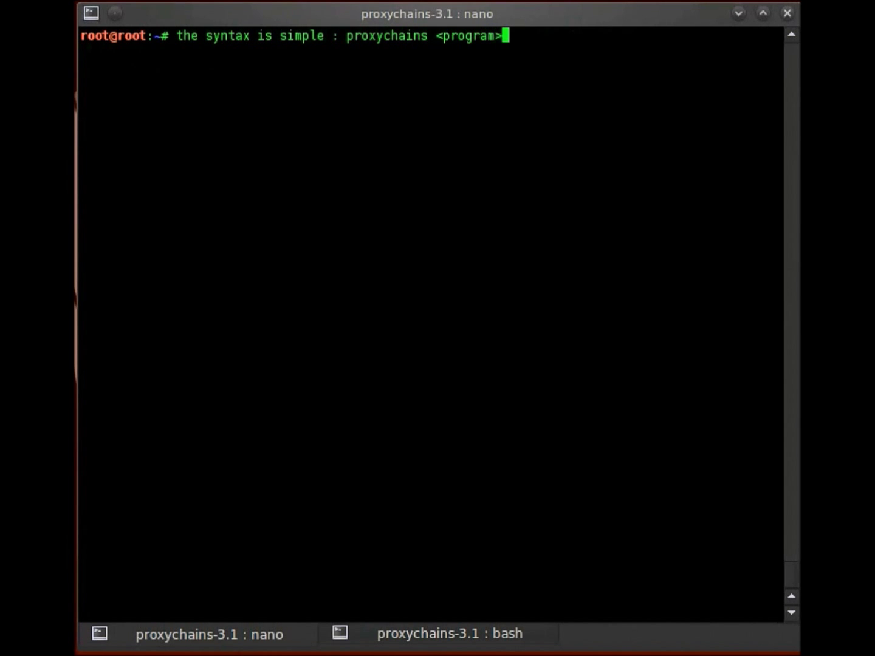
key("Return")
type("clear")
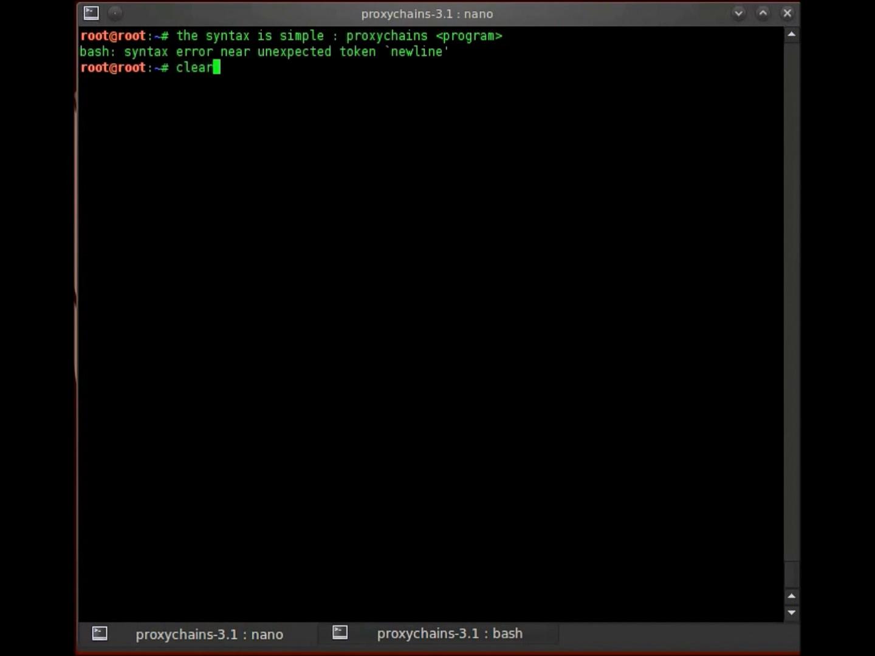
key("Return")
type("for example ")
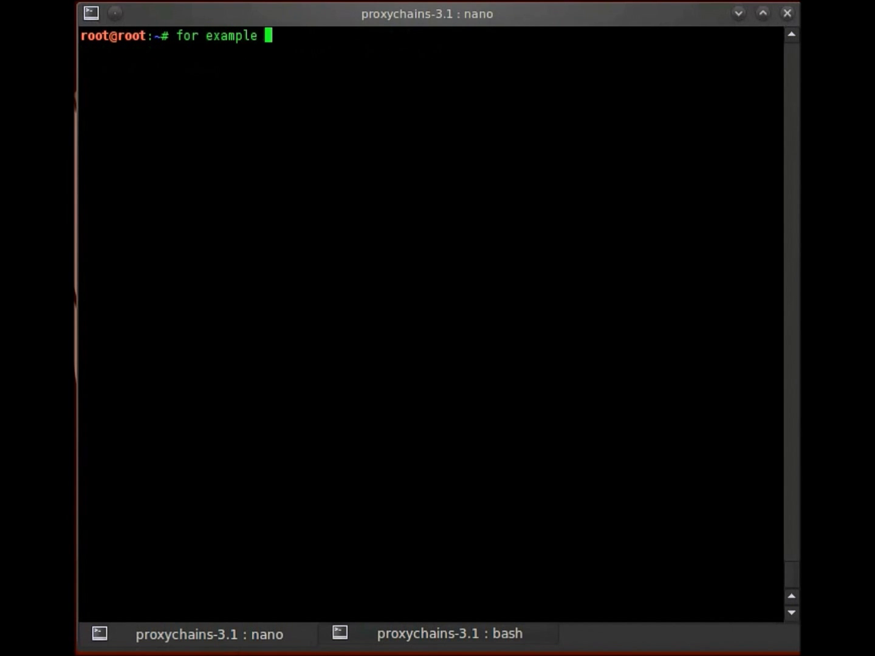
type(": proxychains f")
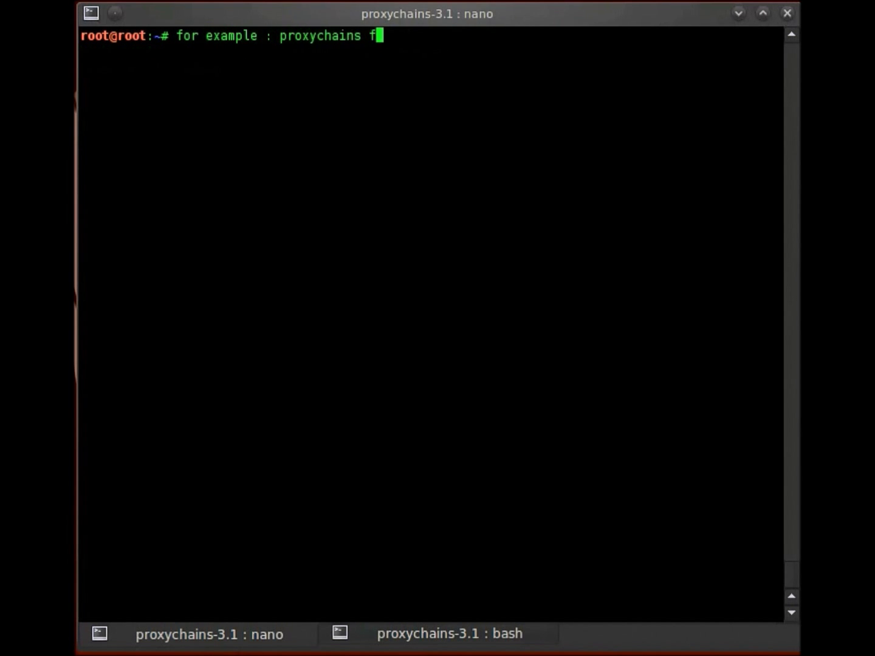
type("irefox , p")
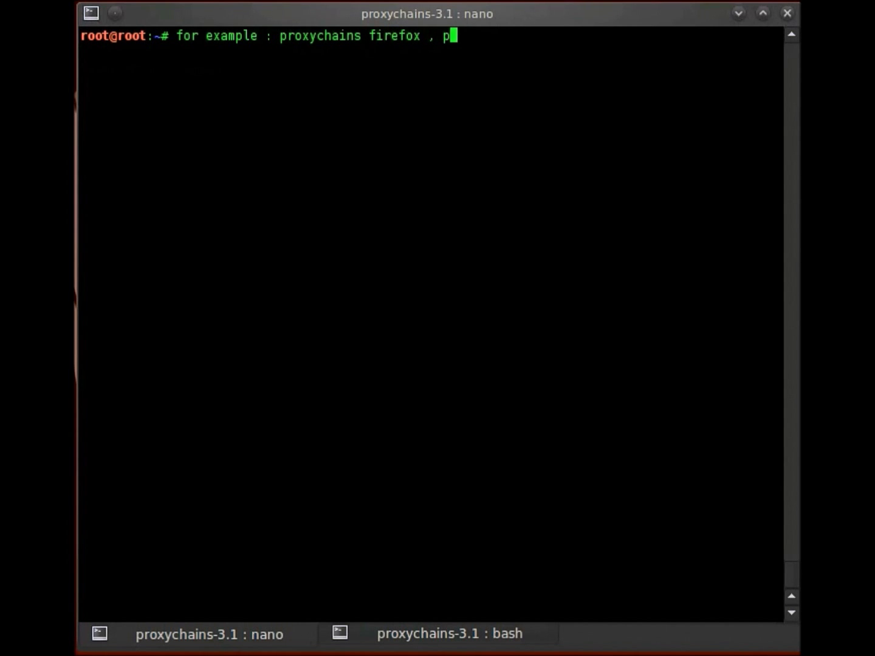
type("roxychains msfconso")
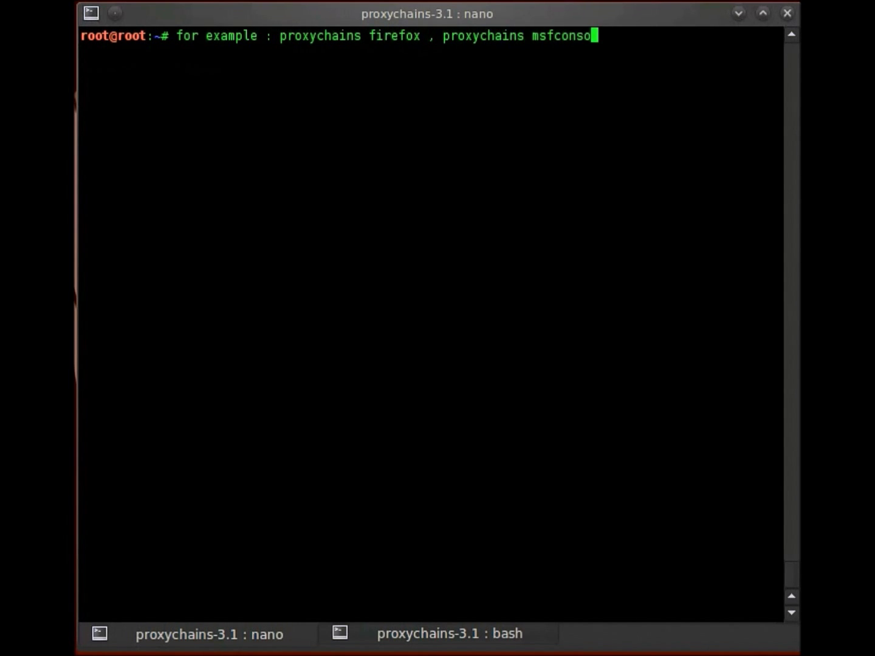
type("le, proxych")
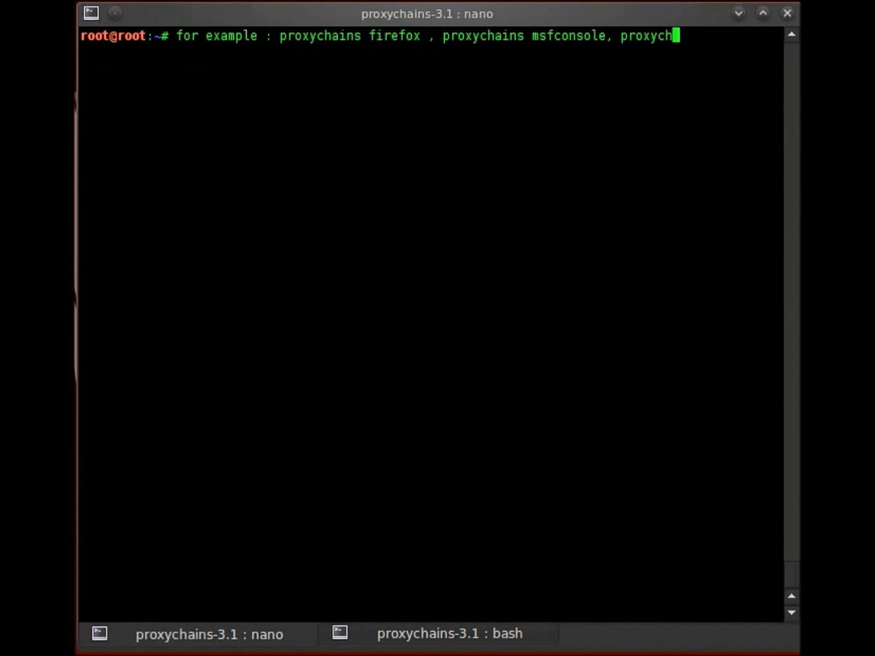
type("ains nmap et")
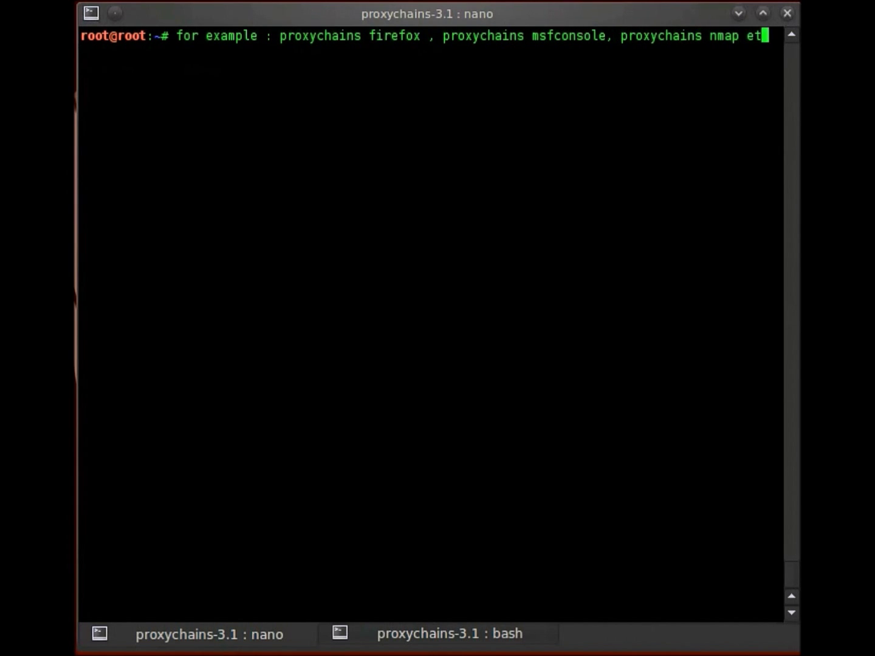
type("c etc")
key("Return")
type("clear")
key("Return")
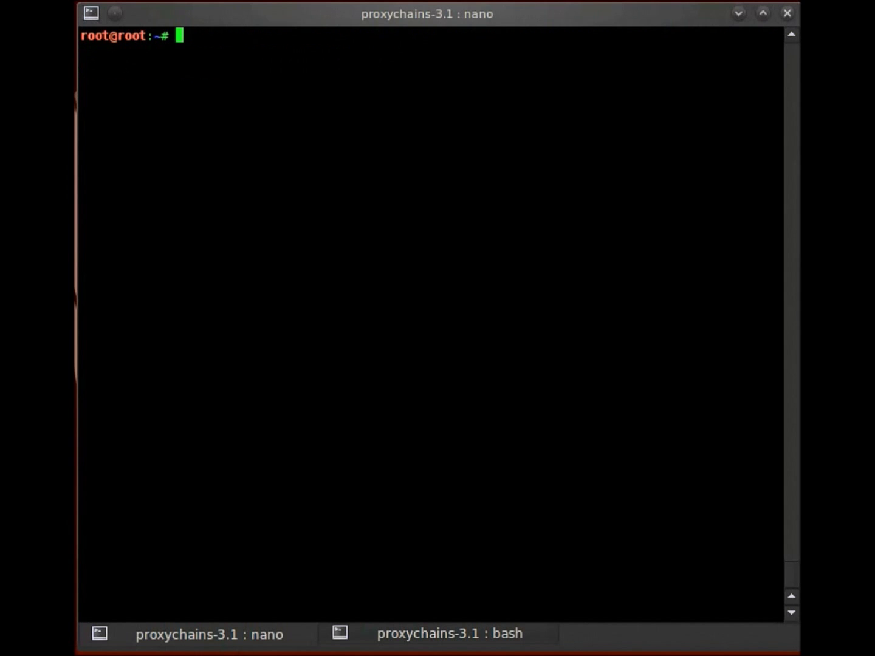
type("proxychains firef")
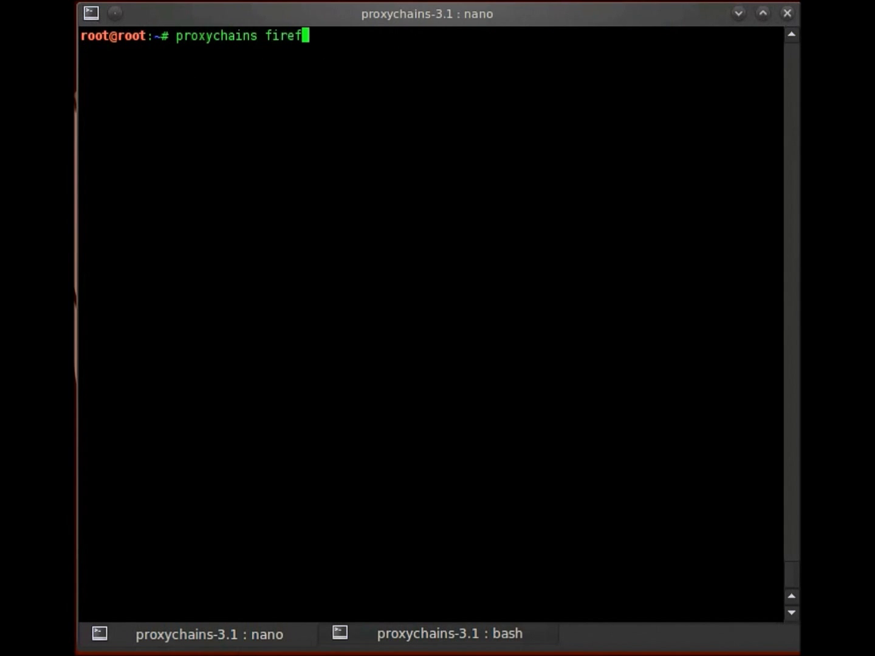
type("ox")
Step: Run proxychains firefox, check the R-chain output, then close Firefox once loaded
key("Return")
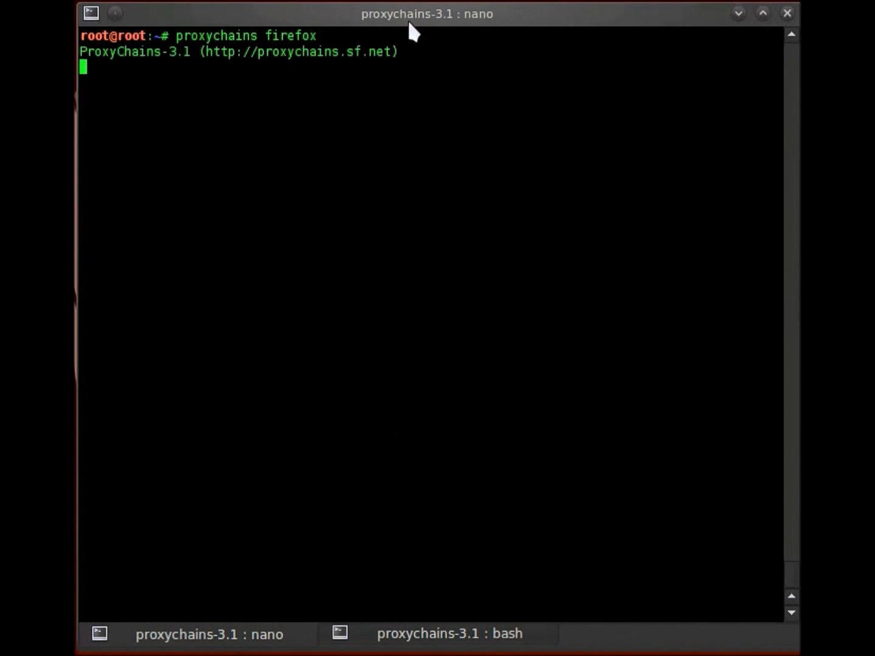
left_click_drag(84, 66, 90, 60)
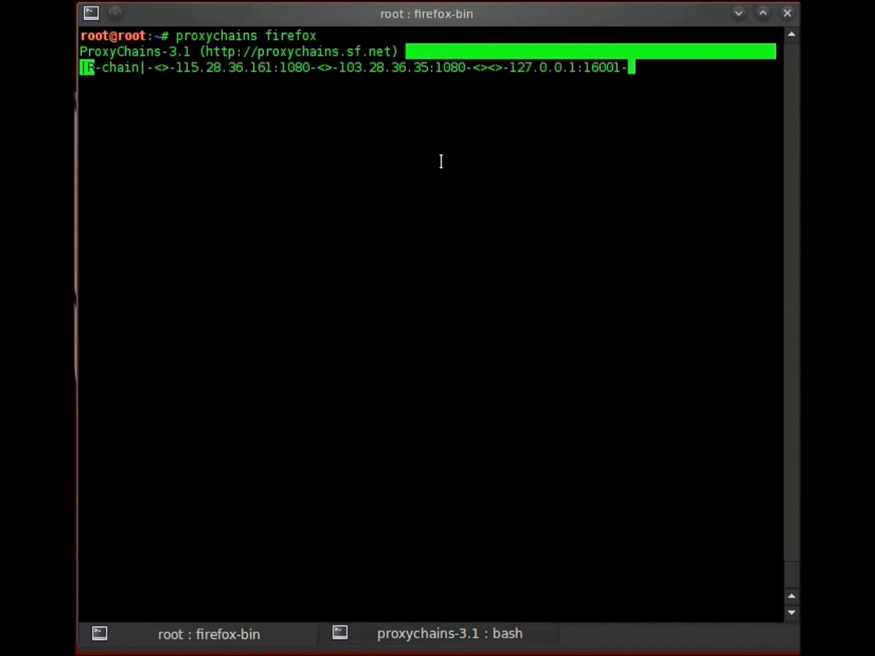
left_click(373, 131)
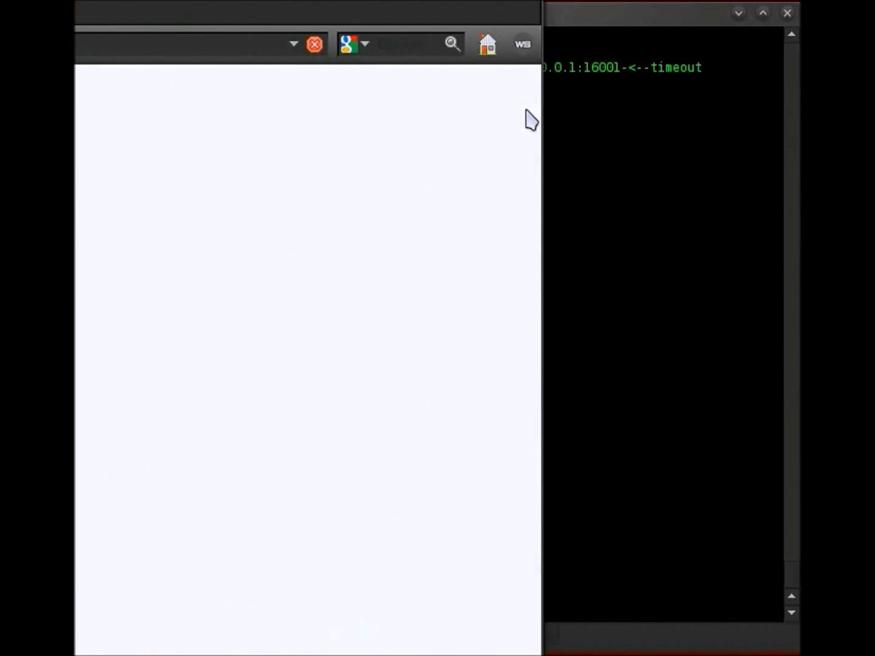
left_click_drag(478, 41, 676, 109)
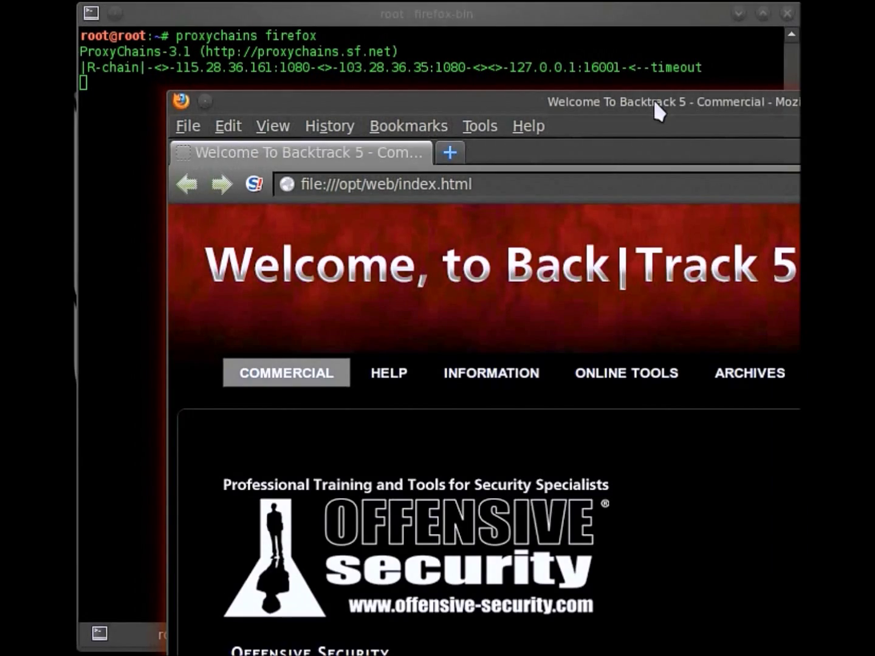
left_click_drag(655, 109, 260, 113)
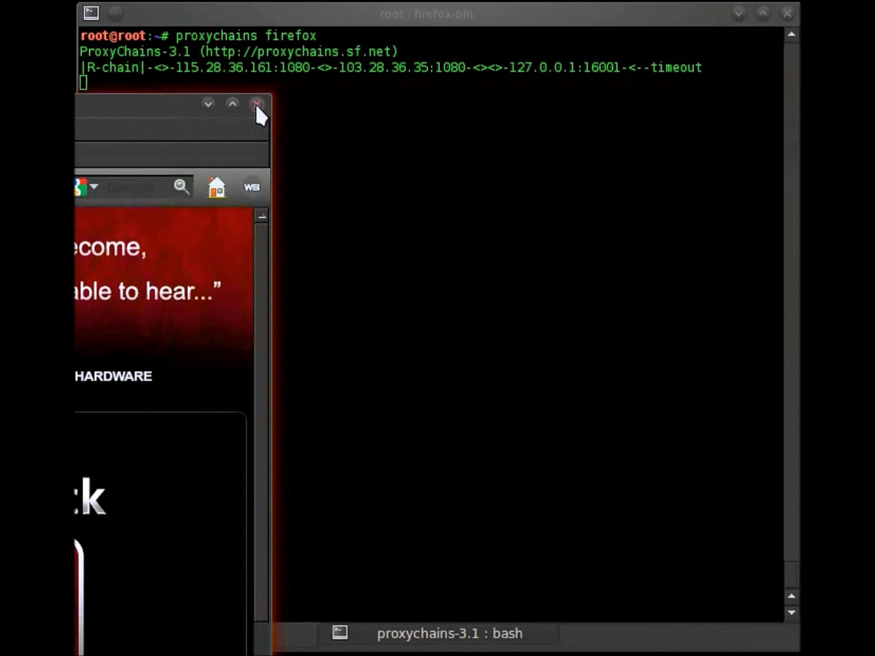
left_click(258, 104)
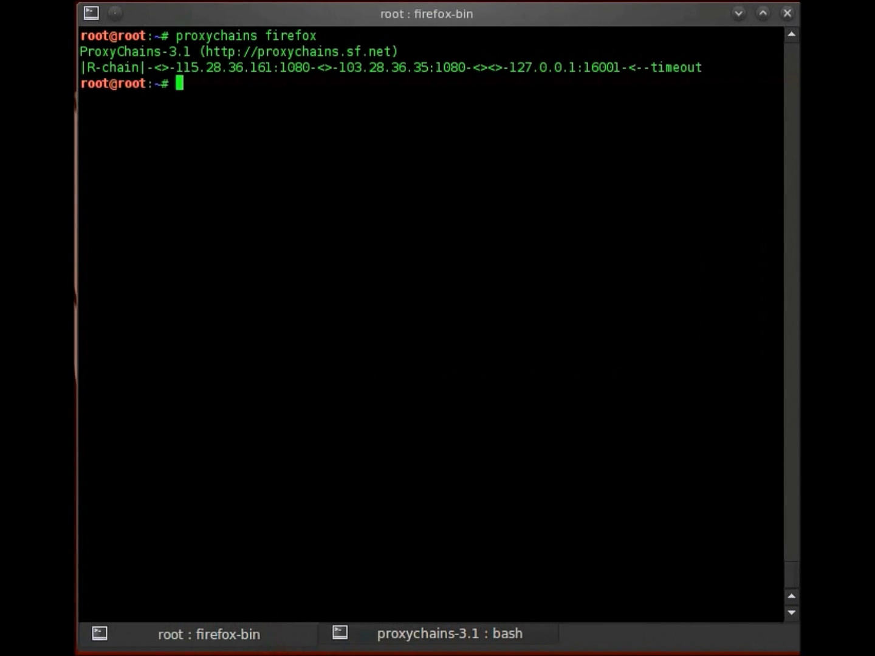
type("clear")
Step: Post a note about closing Firefox and clear to a fresh prompt
key("Return")
type("pro")
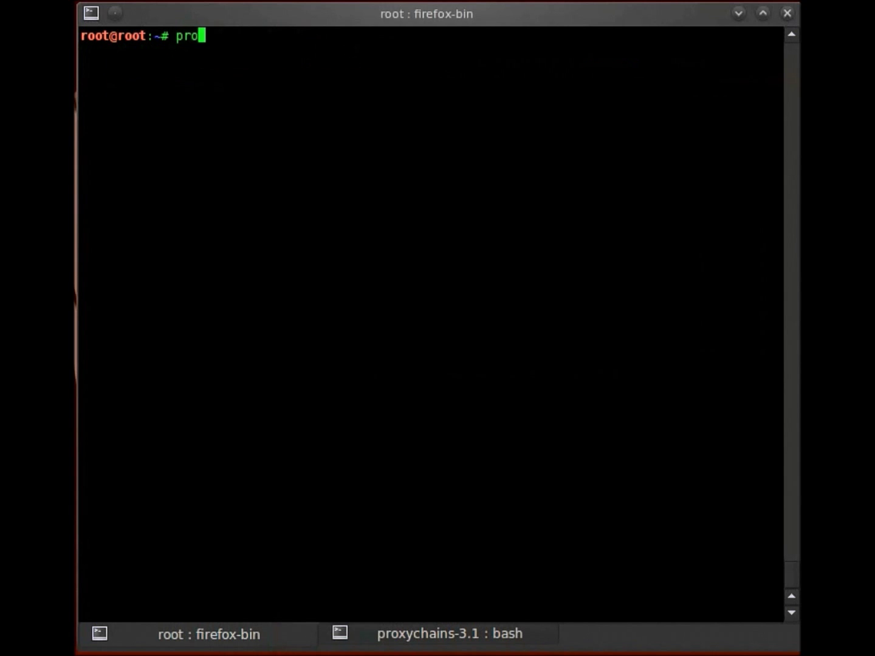
type("xychains")
key("ctrl+u")
type("t")
type("hat was because i cl")
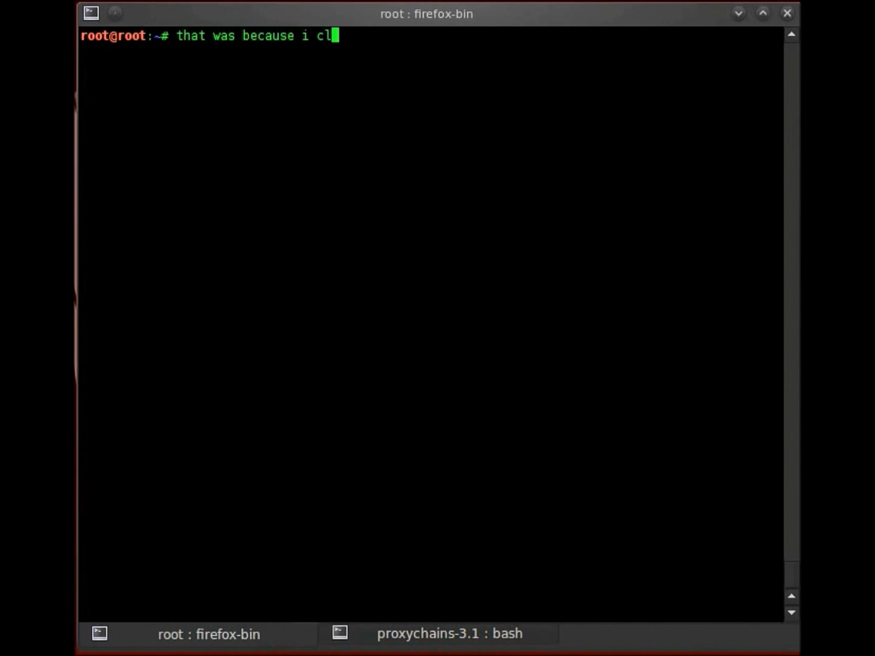
type("osed firef")
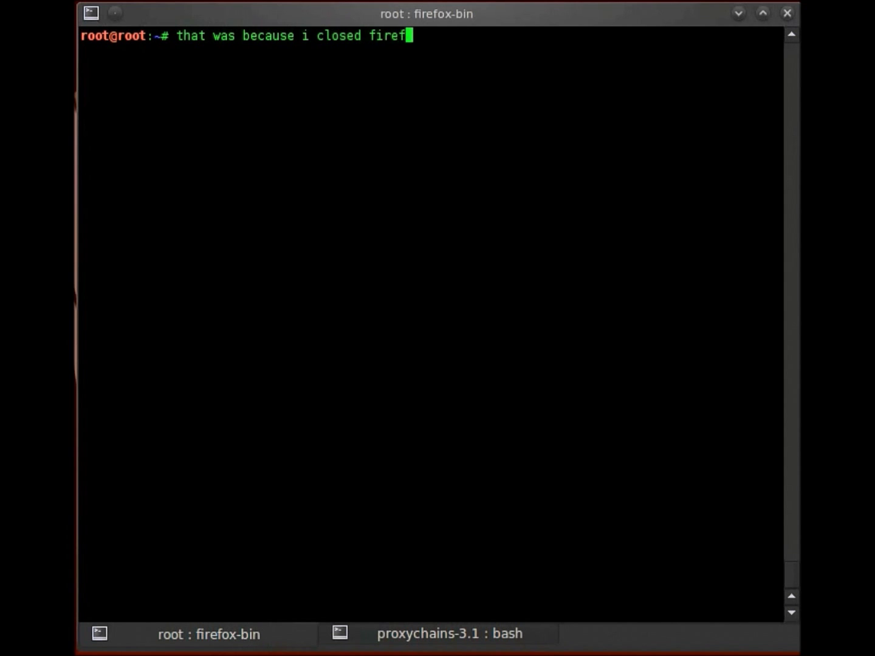
type("ox")
key("Return")
type("clear")
key("Return")
type("S")
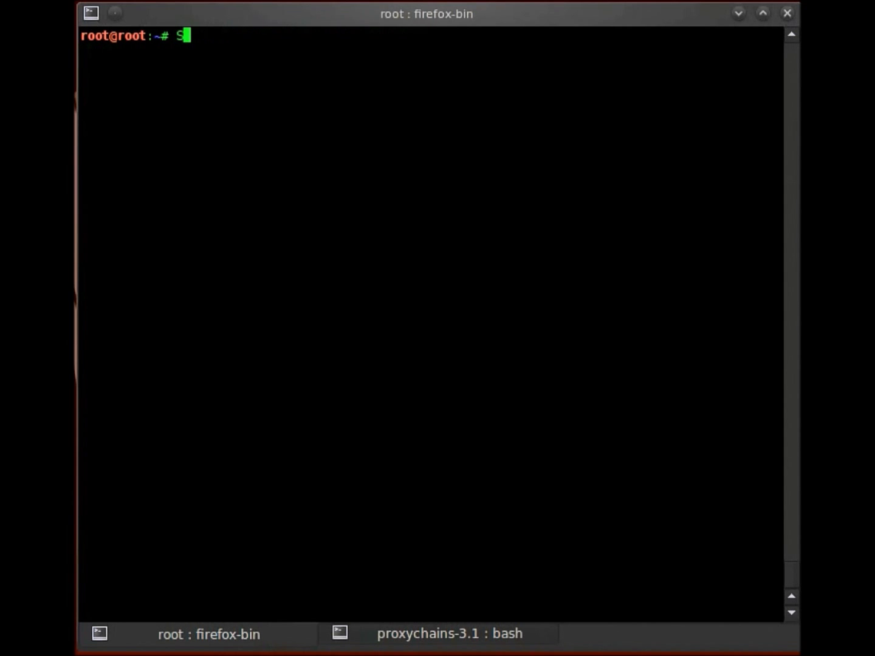
Step: Run proxychains msfconsole and open a new shell tab beside it
key("BackSpace")
key("BackSpace")
type("pr")
type("oxychains msfconso")
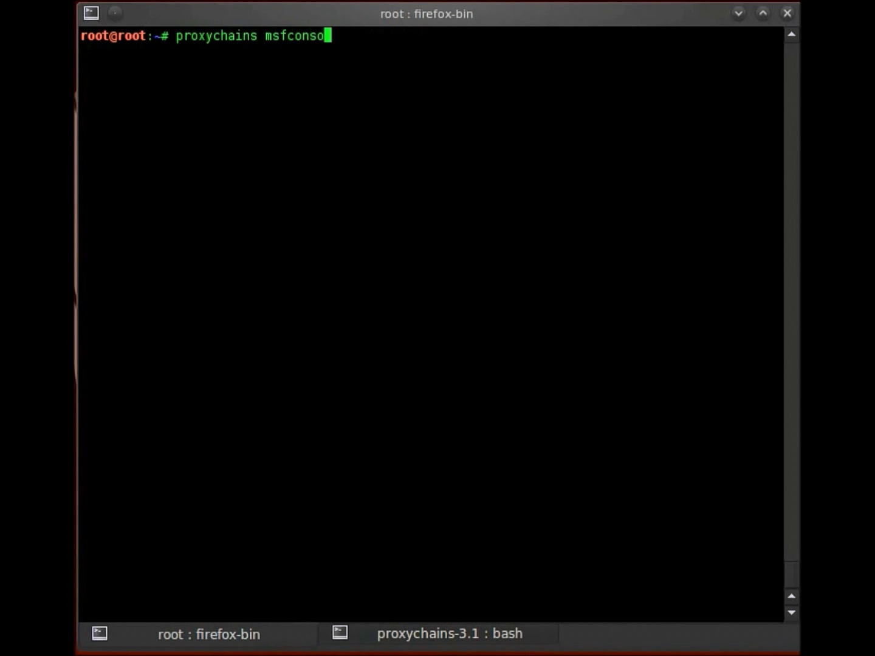
type("le")
key("Return")
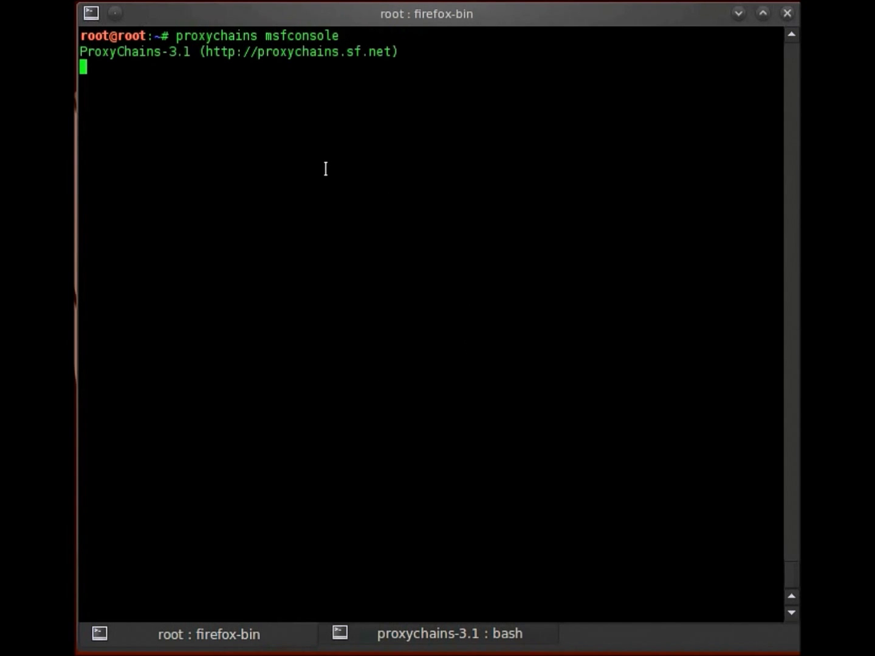
key("ctrl+shift+t")
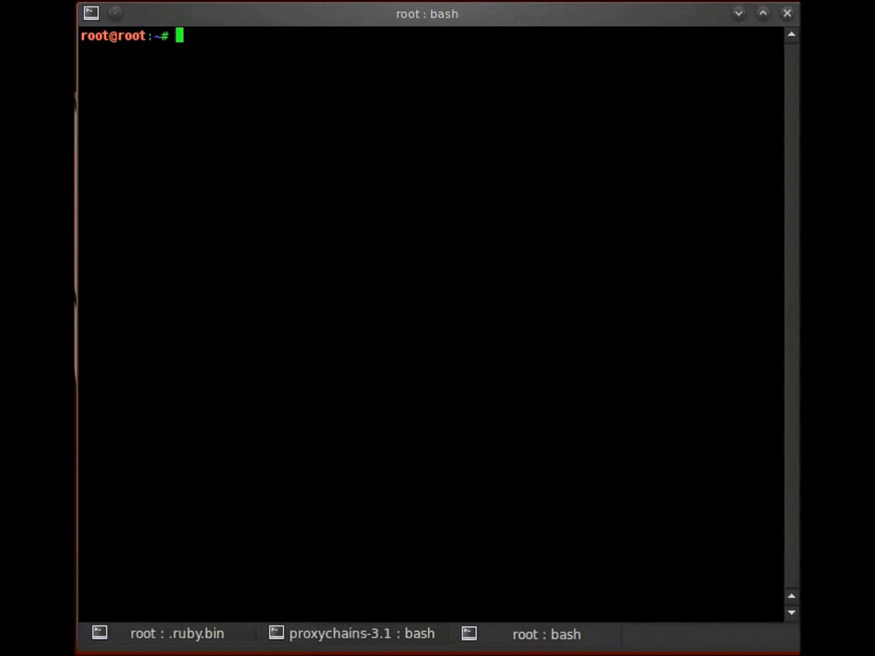
type("0fcourse bear in mind that tunnelling")
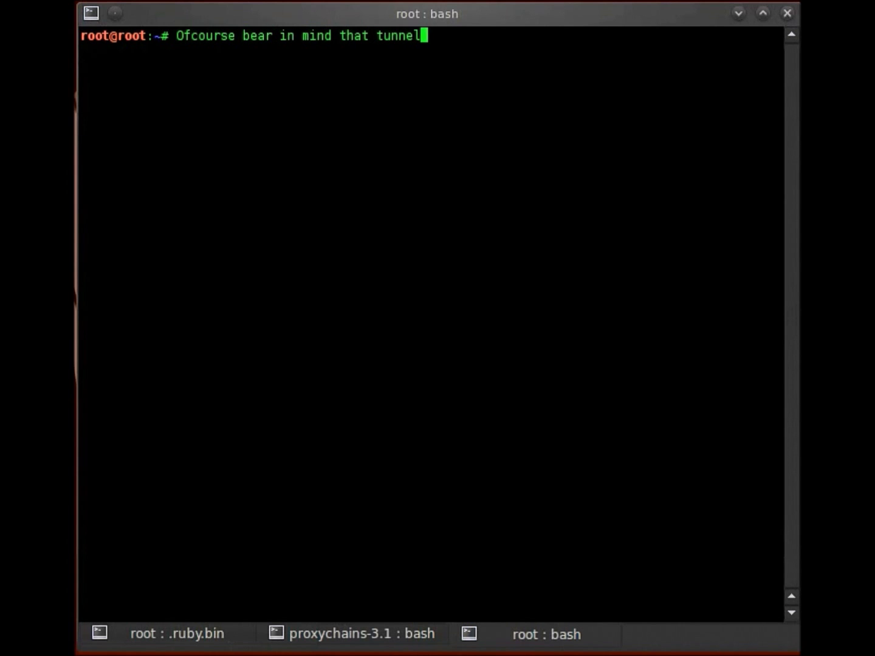
type(" through p")
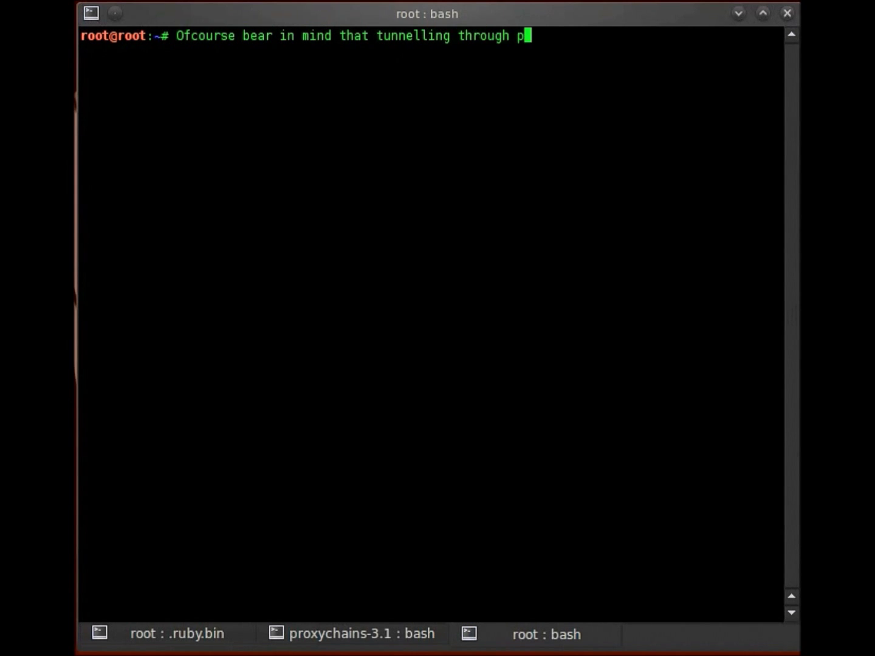
type("reo")
Step: Post remarks that proxies decrease speed and cause lag, clearing between them
key("BackSpace")
type("ox")
type("ies greatly de")
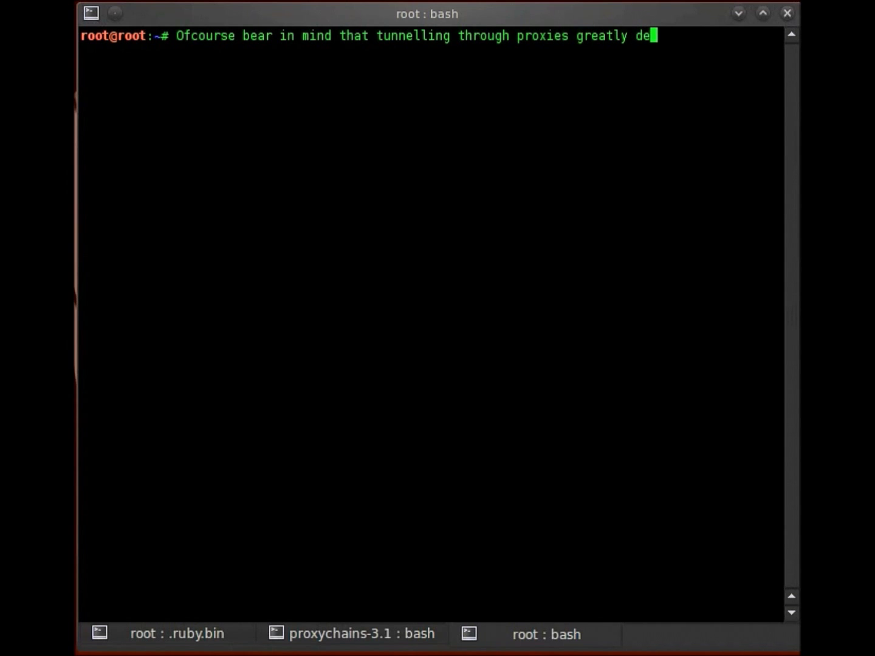
type("creases your u")
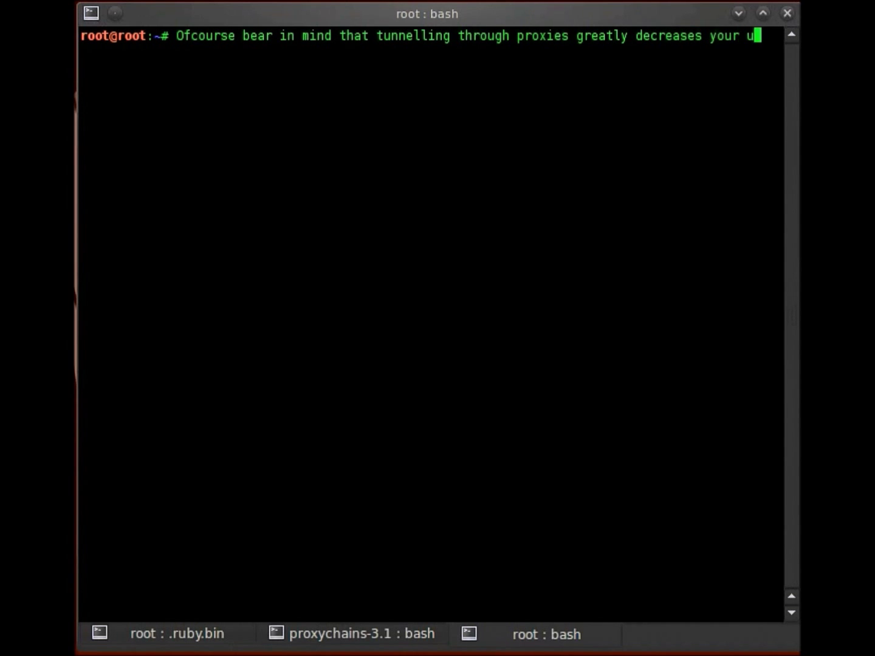
type("sual")
type(" speed")
key("Return")
type("clear")
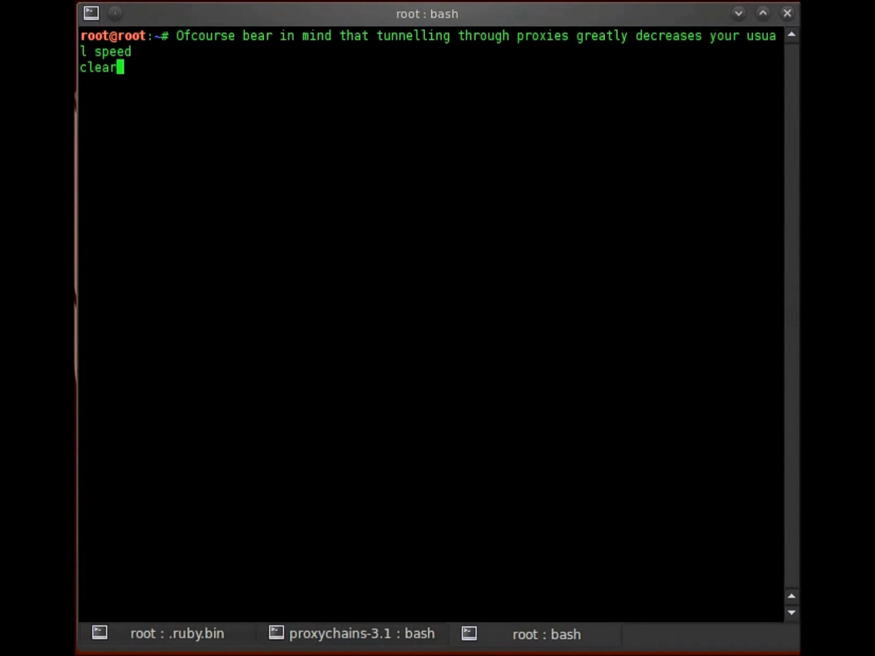
key("Return")
type("I")
key("Return")
type("I")
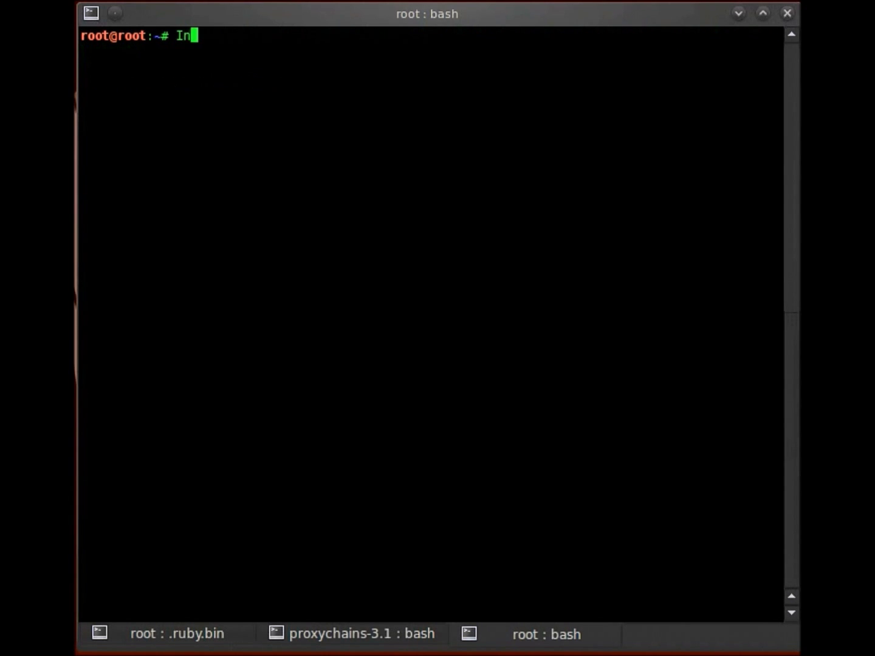
type(" other words,")
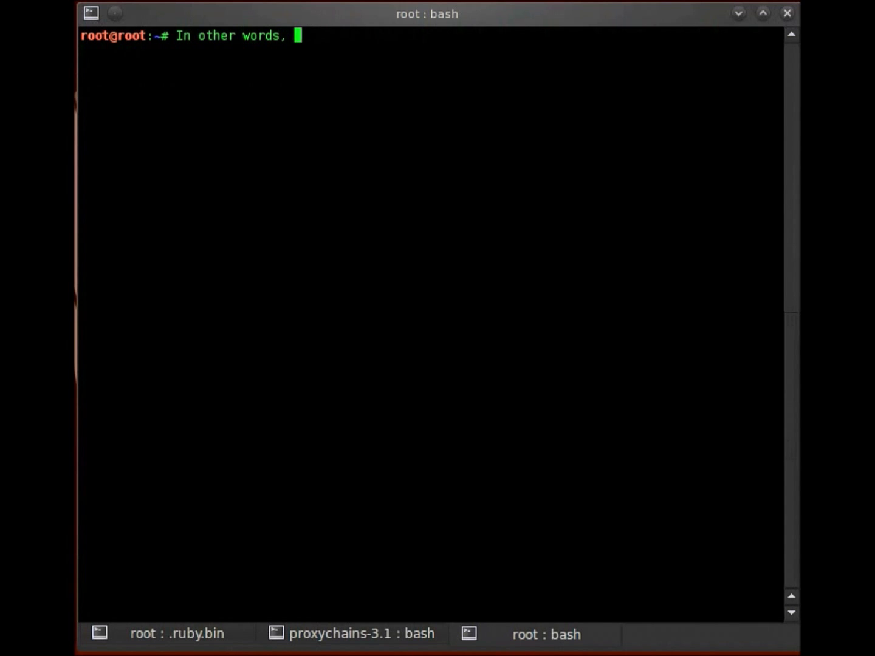
type("it will lag lik")
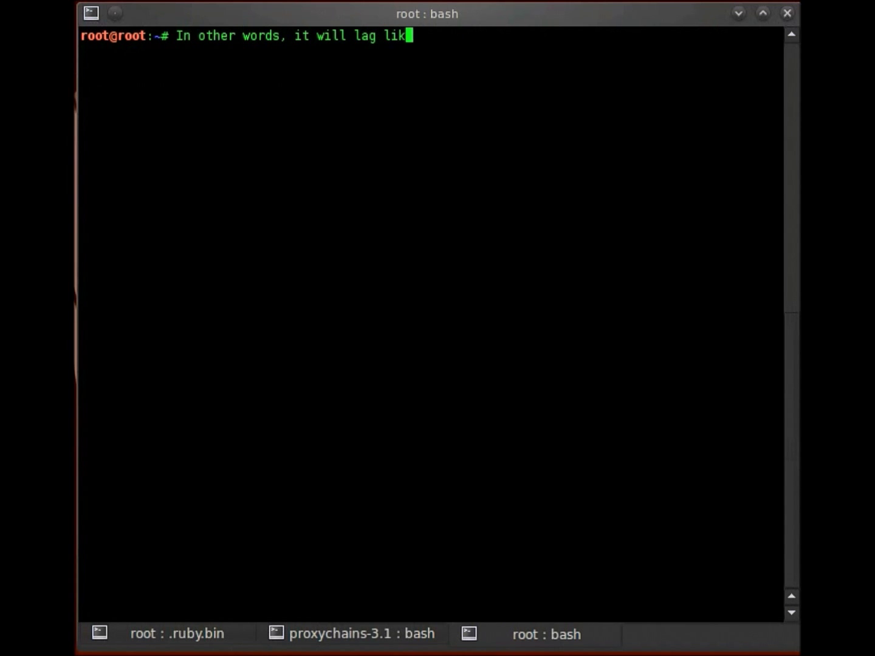
type("e a mof")
type("therf")
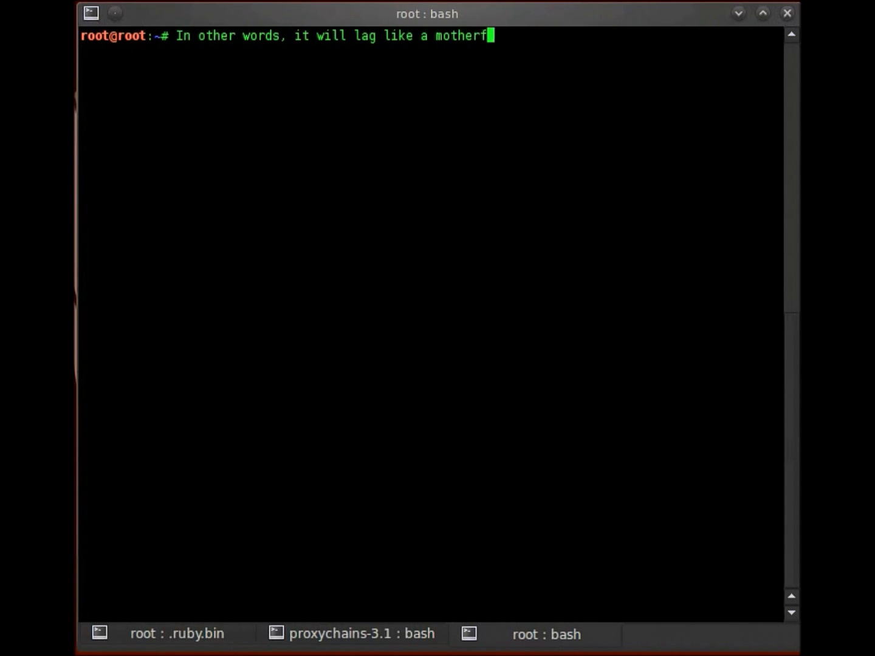
type("ucker")
key("Return")
type("clear")
key("Return")
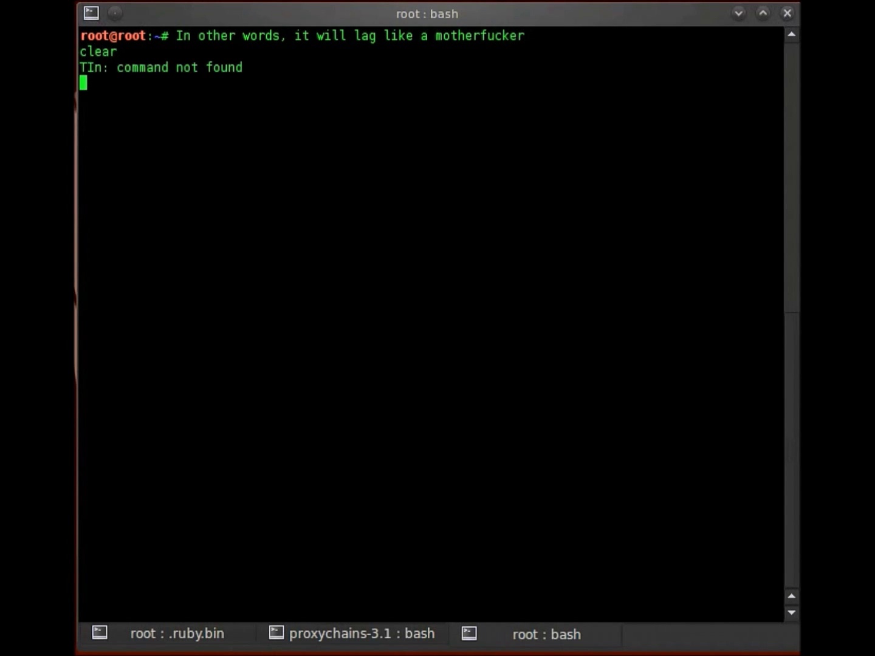
type("The pr")
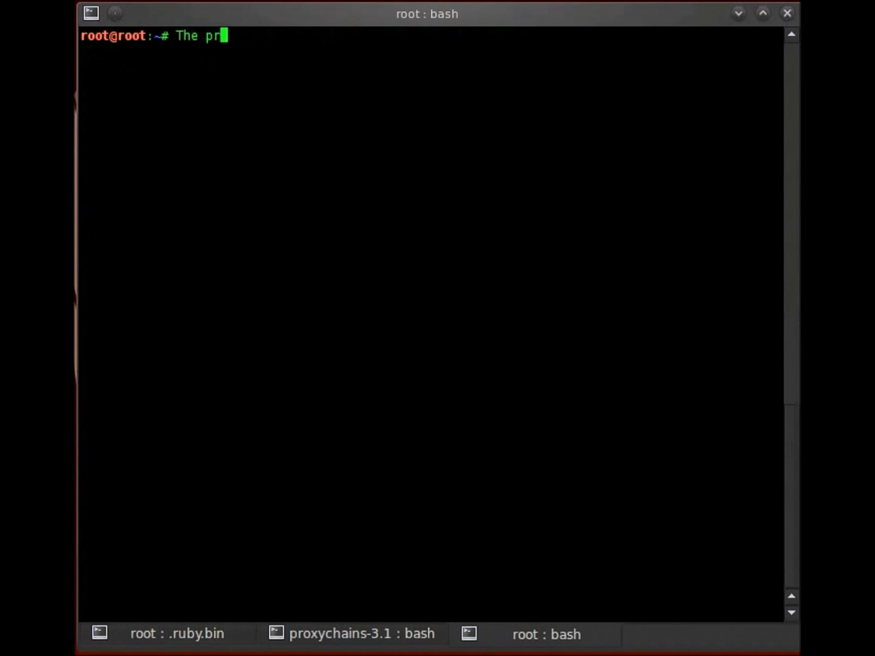
type("oce")
Step: Note that lag is the price of anonymity, clear, and exit the extra tab
key("BackSpace")
key("BackSpace")
key("BackSpace")
type("ice ")
type("for staying anonm")
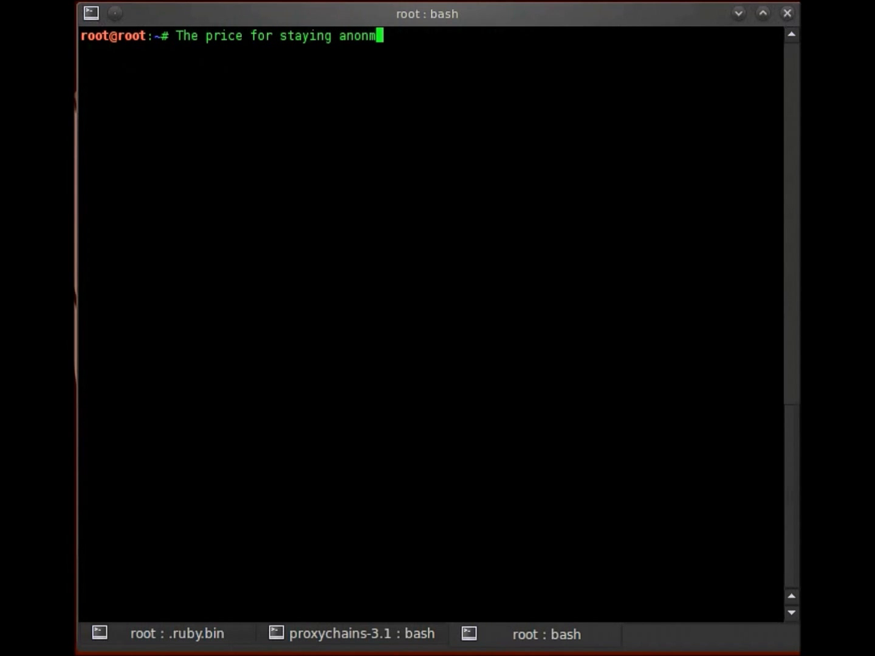
type("oun")
key("BackSpace")
key("BackSpace")
key("BackSpace")
type("mous")
key("Return")
type("clear")
key("Return")
type("exit")
key("Return")
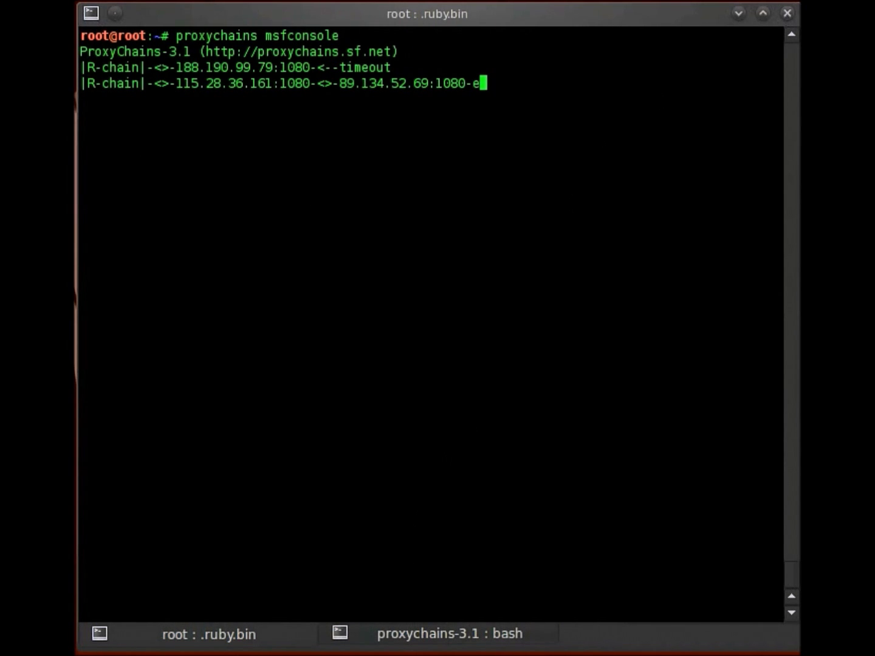
Step: Suspend proxychains msfconsole with Ctrl+Z, attempt exit, and clear the screen
key("ctrl+z")
type("exit")
key("Return")
type("clear")
key("Return")
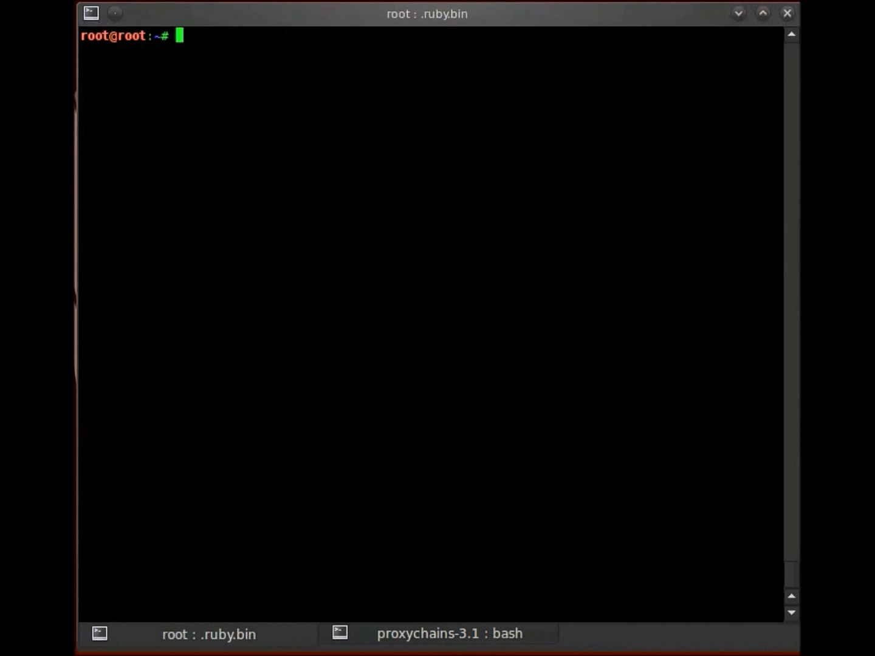
type("hats ")
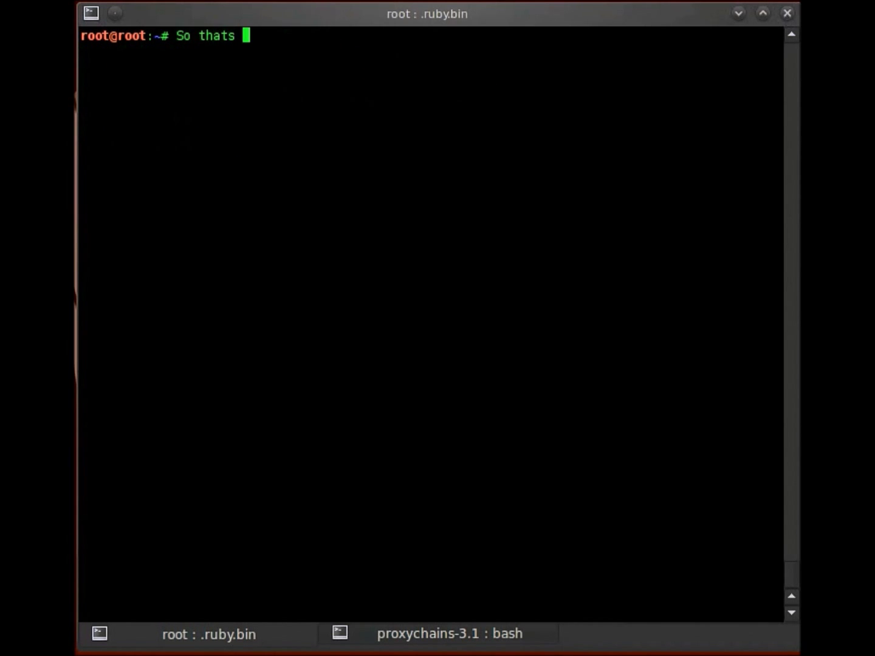
type("all there is to this n")
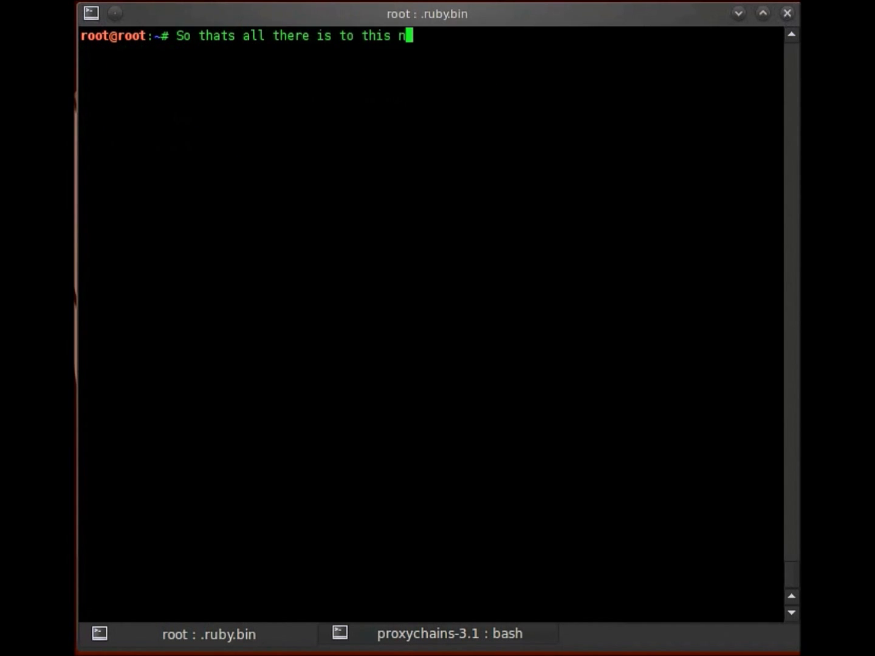
type("otorious t")
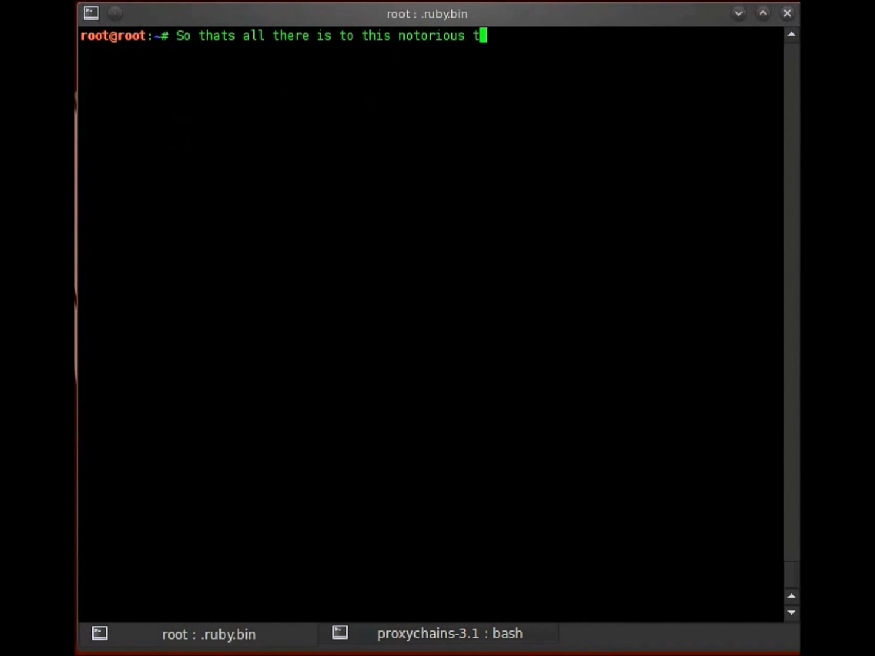
type("ool call proxychain")
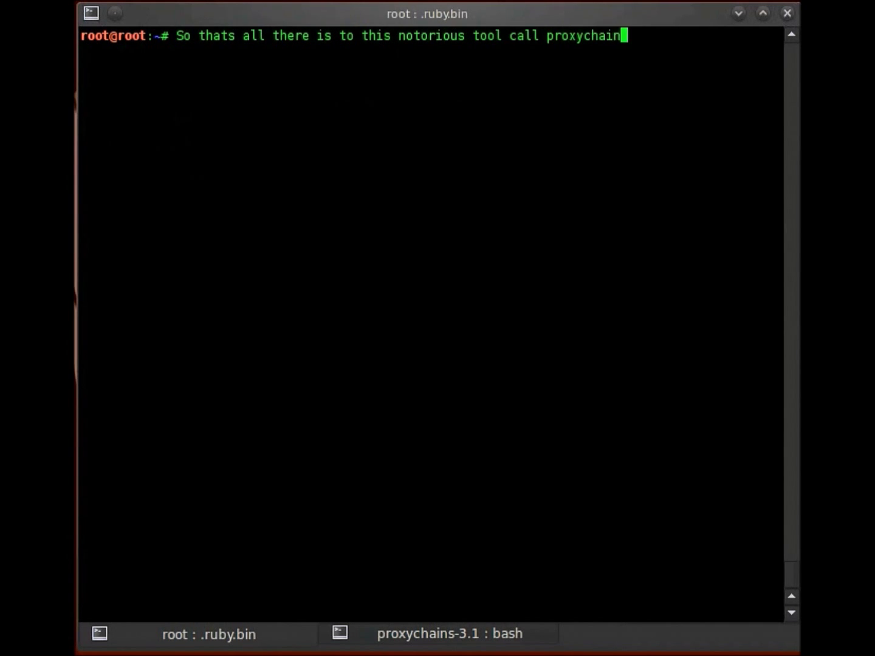
type("s")
Step: Post the closing remark that that's all for proxychains, then begin a sign-off line
key("Return")
type("clear")
key("Return")
type("Til")
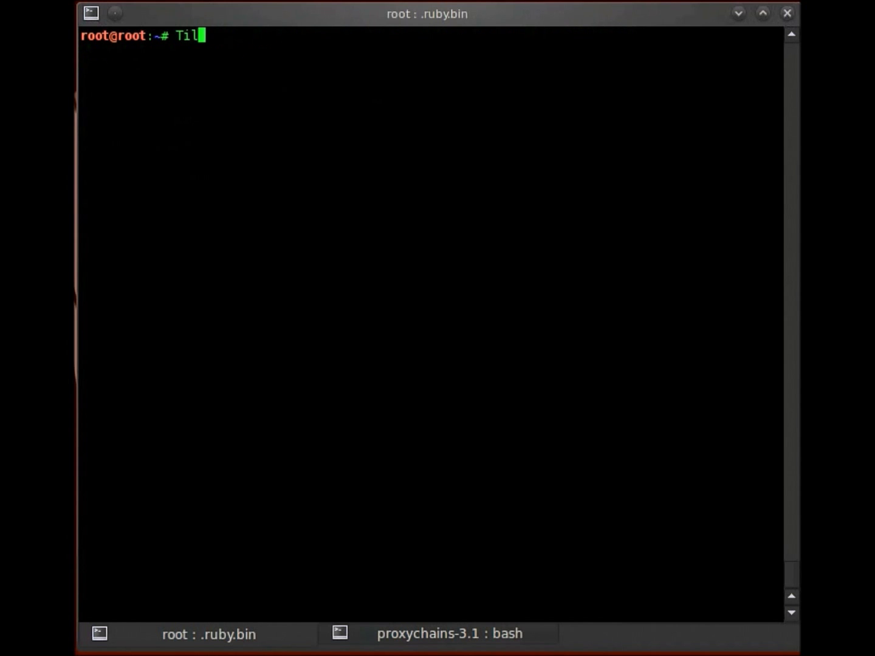
type("l next time...")
key("ctrl+u")
type("JAME")
key("BackSpace")
key("BackSpace")
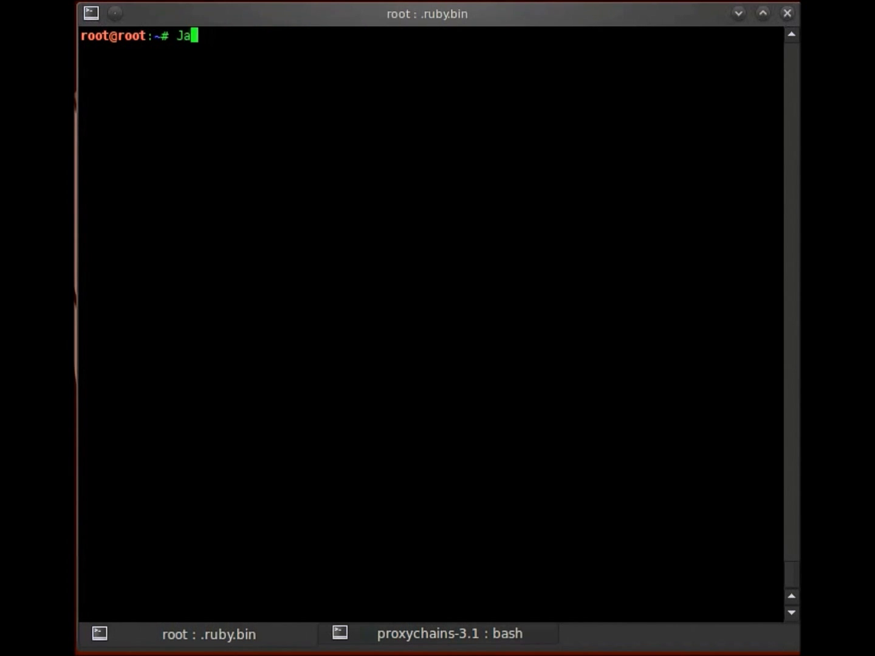